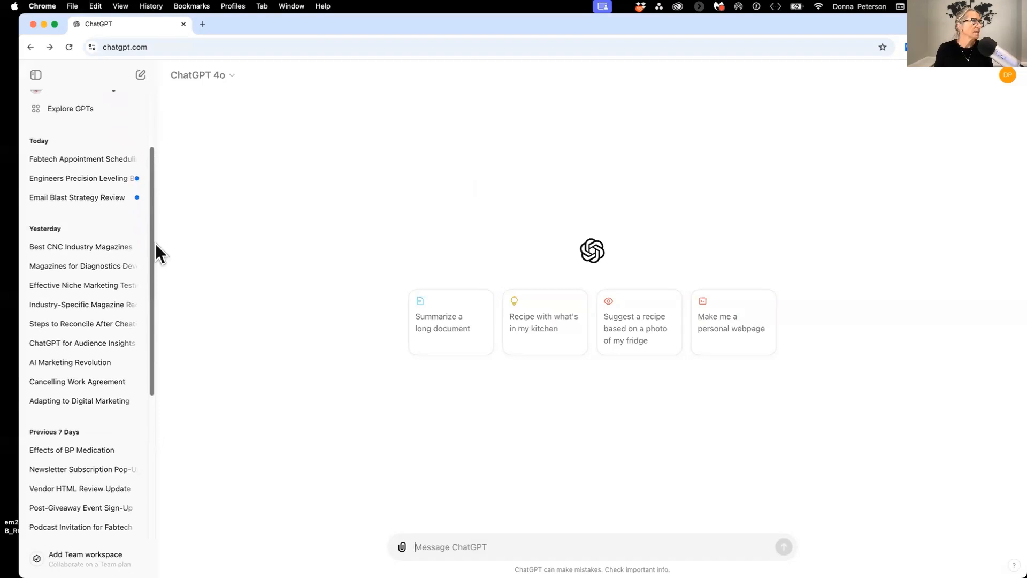
# Open the GPT directory and search it for "B2B marketing"
pyautogui.scroll(1, 72, 113)
pyautogui.click(72, 113)
pyautogui.scroll(3, 72, 112)
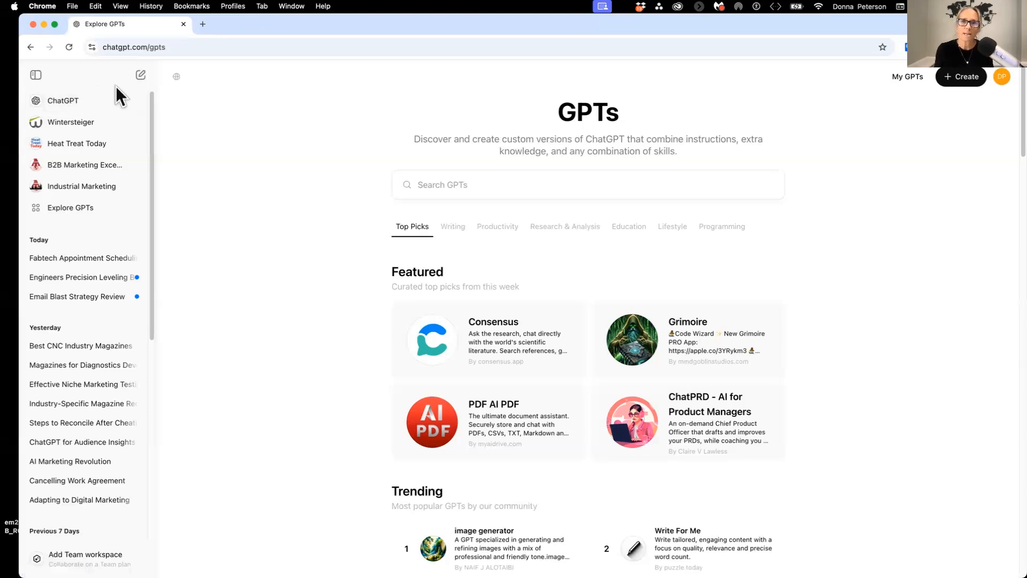
pyautogui.click(451, 183)
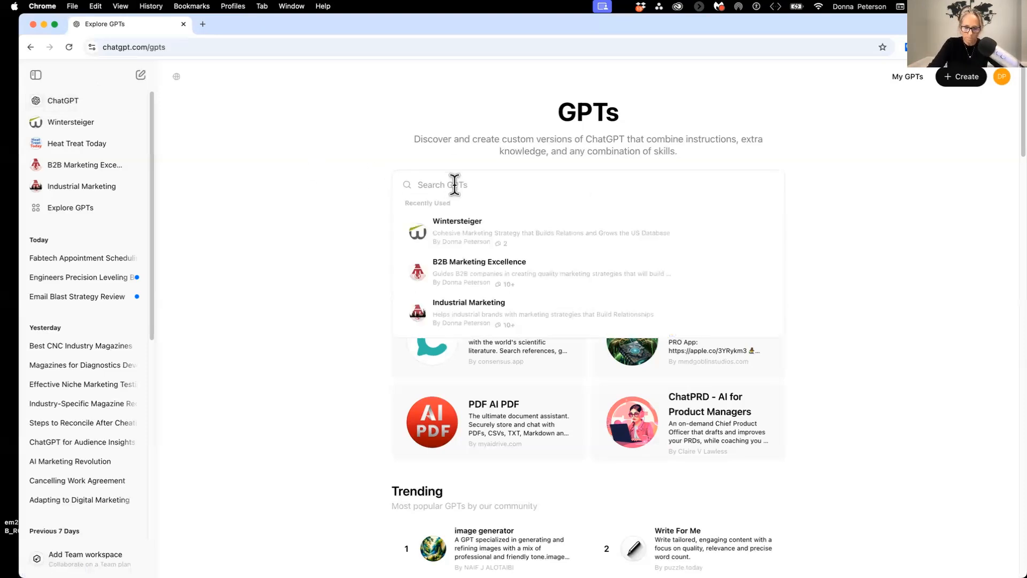
pyautogui.write('B2B marketing')
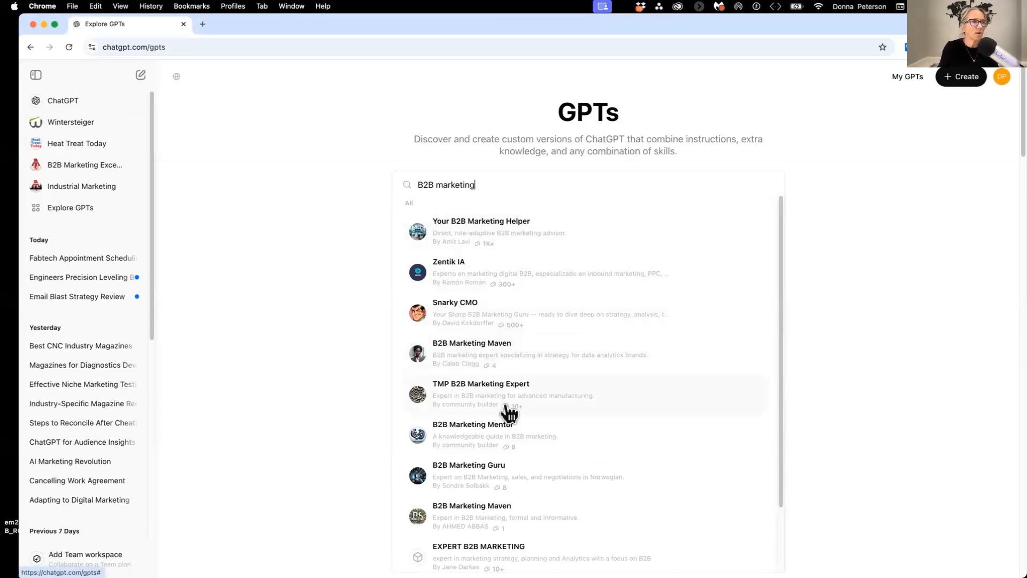
pyautogui.scroll(-1, 583, 420)
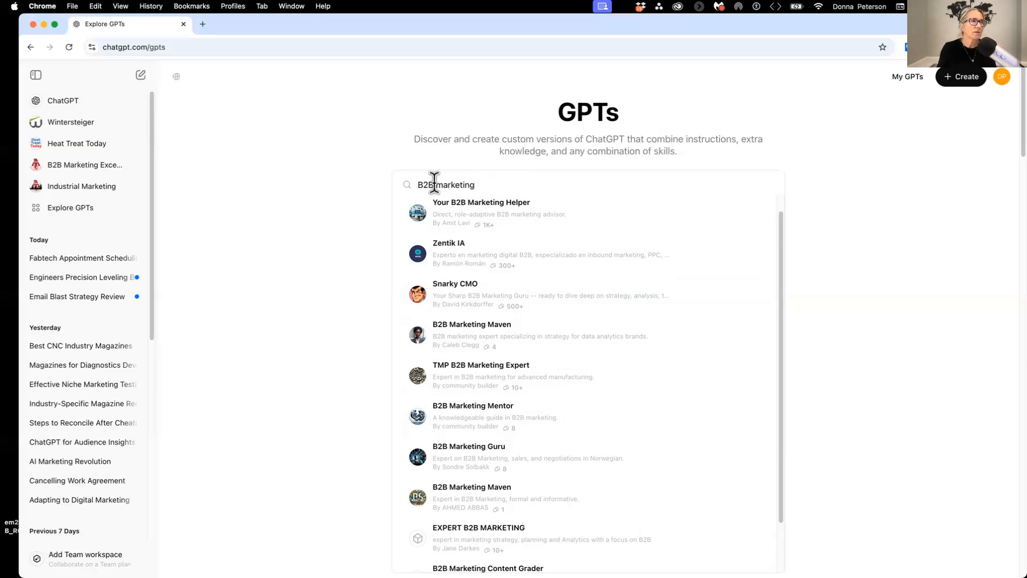
# Search the GPT directory for "Pharmaceutical manufacturing marketing" and look over the featured and trending GPTs
pyautogui.moveTo(435, 184); pyautogui.dragTo(405, 182)
pyautogui.write('Pharmaceut')
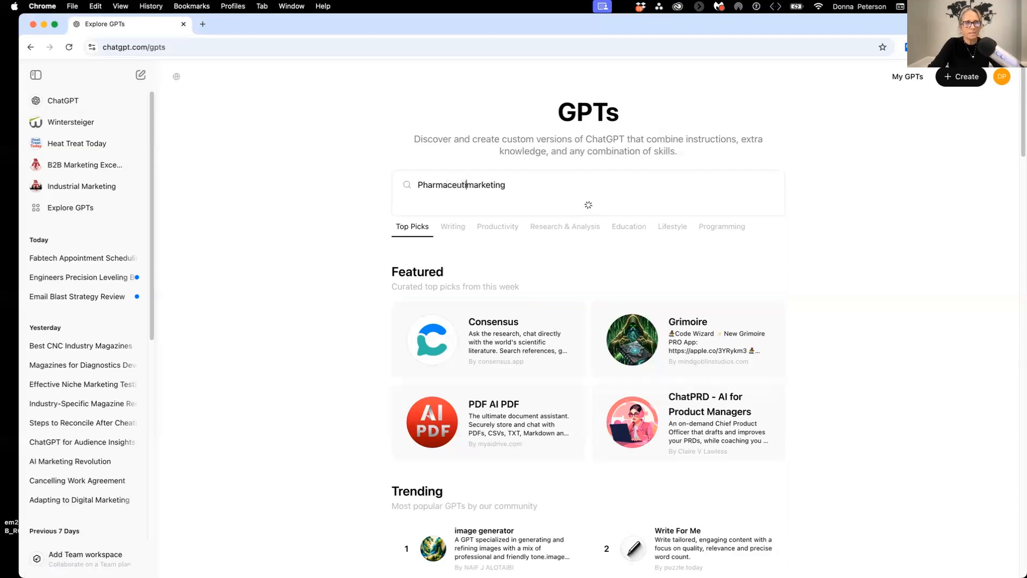
pyautogui.write('ical manufacturing')
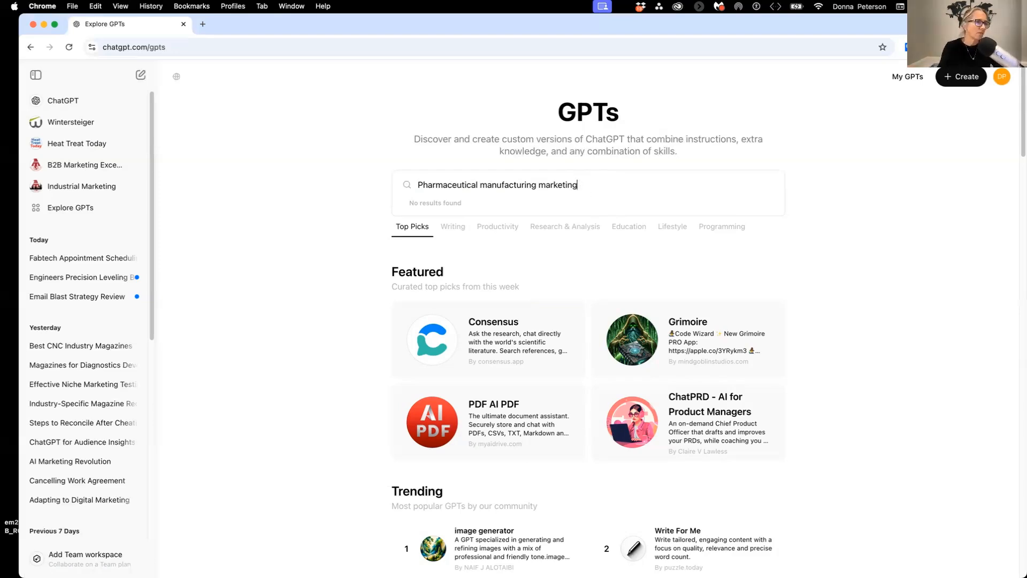
pyautogui.scroll(-3, 745, 298)
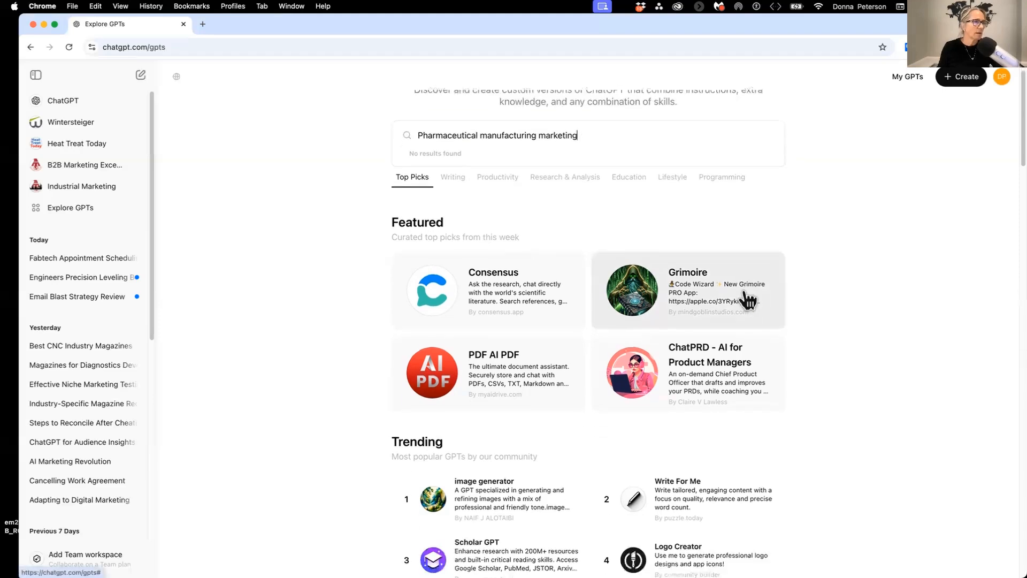
pyautogui.scroll(-2, 745, 295)
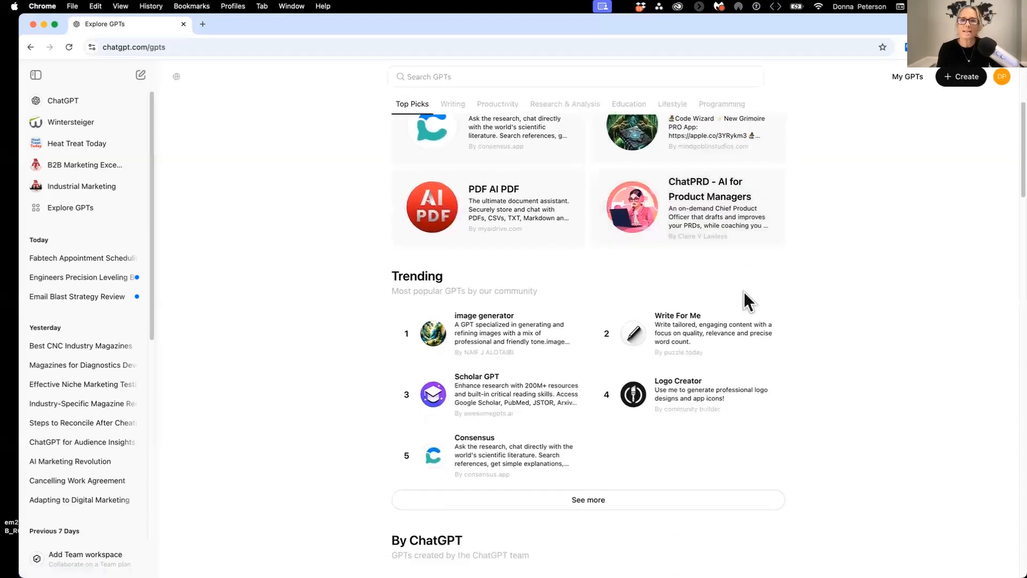
pyautogui.scroll(-1, 744, 291)
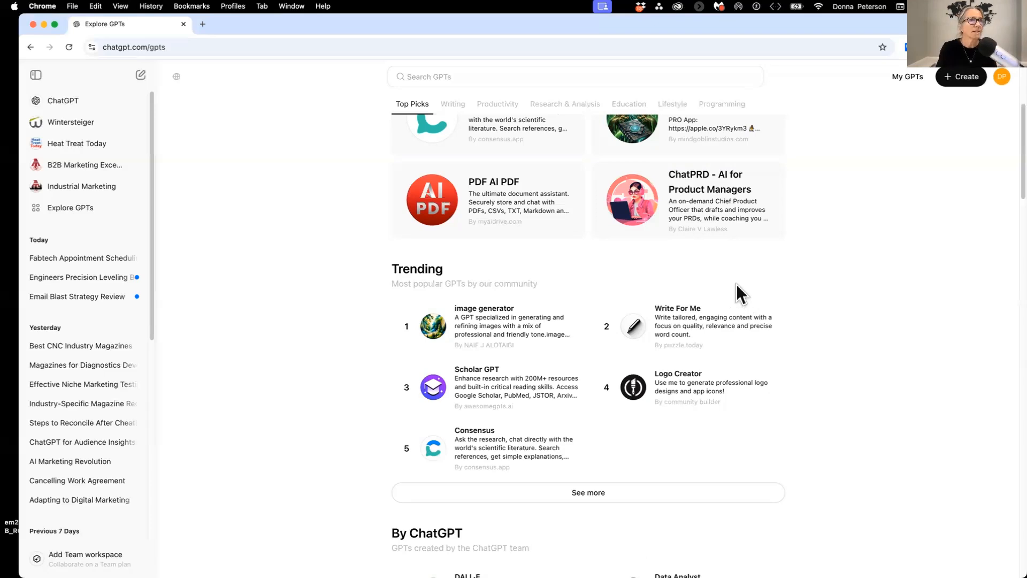
pyautogui.scroll(5, 574, 241)
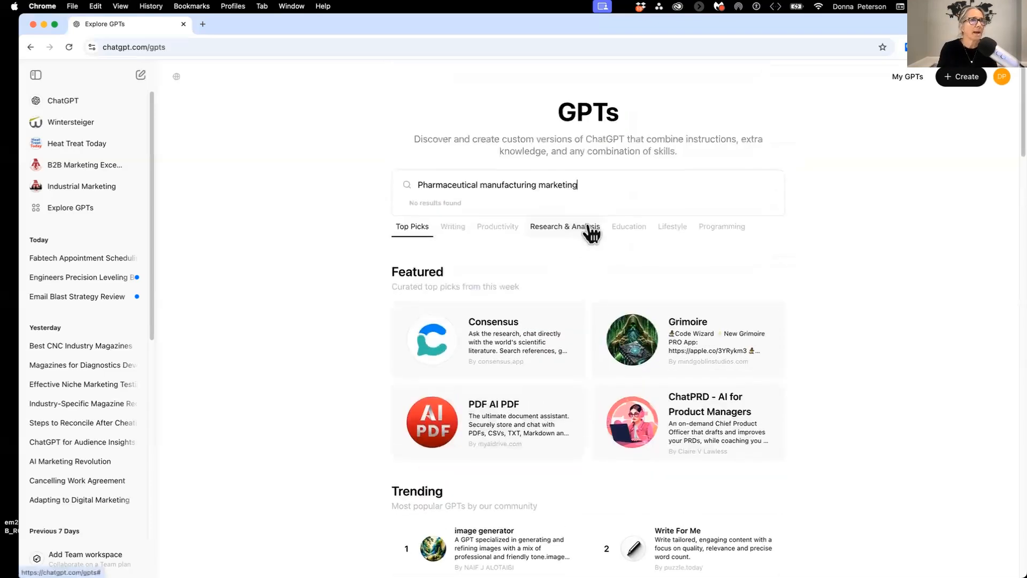
# Start a new custom GPT and name it "Marketing for Pharmaceutical Manufacturers"
pyautogui.click(952, 81)
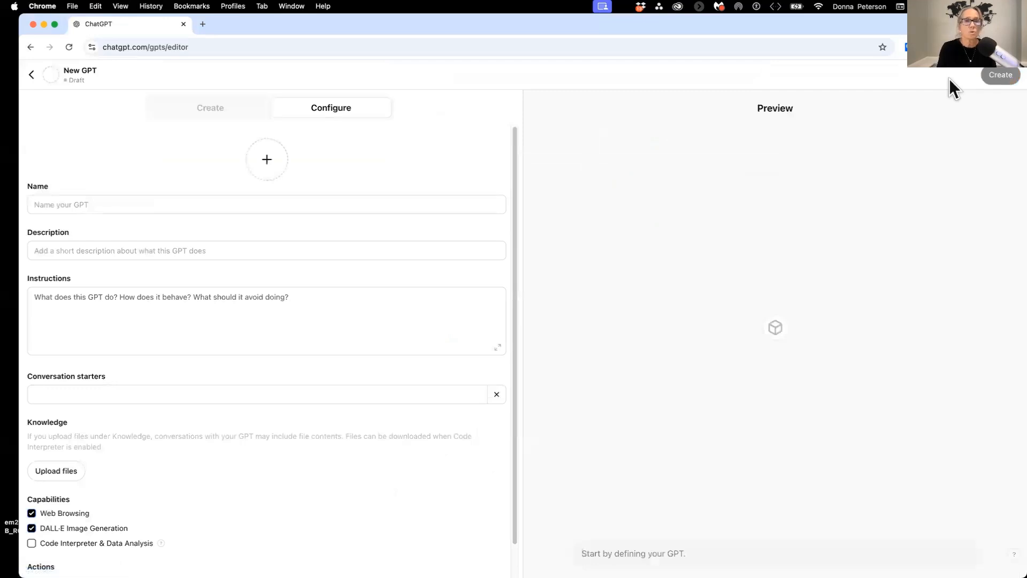
pyautogui.click(51, 204)
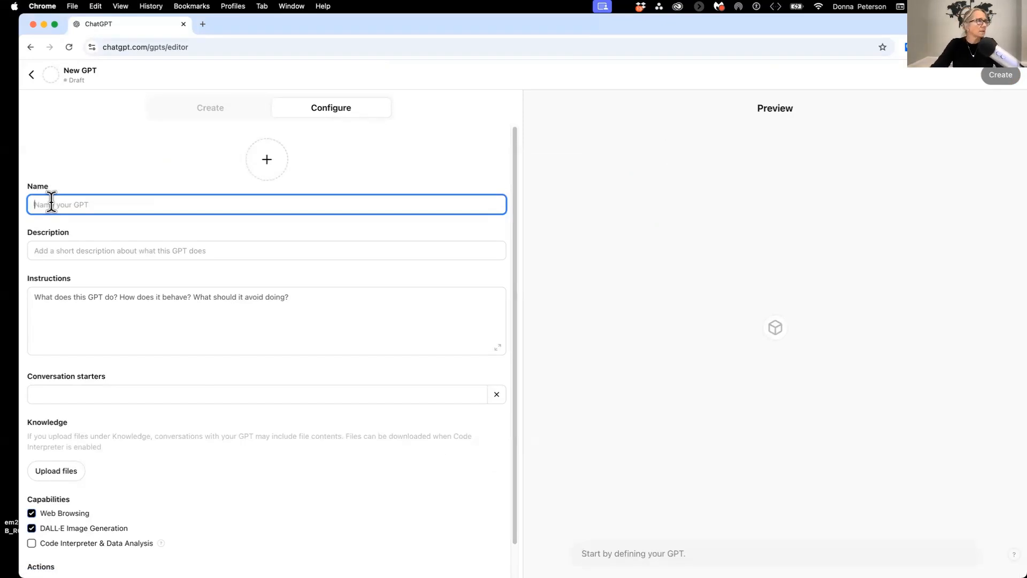
pyautogui.write('Mar')
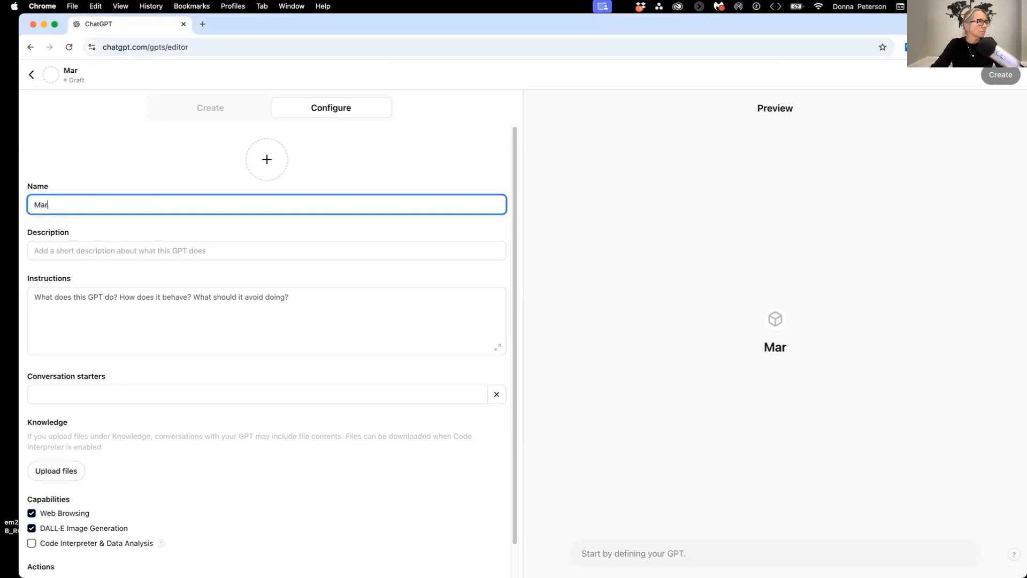
pyautogui.write('keting for Pharmaceutical Manufacturers')
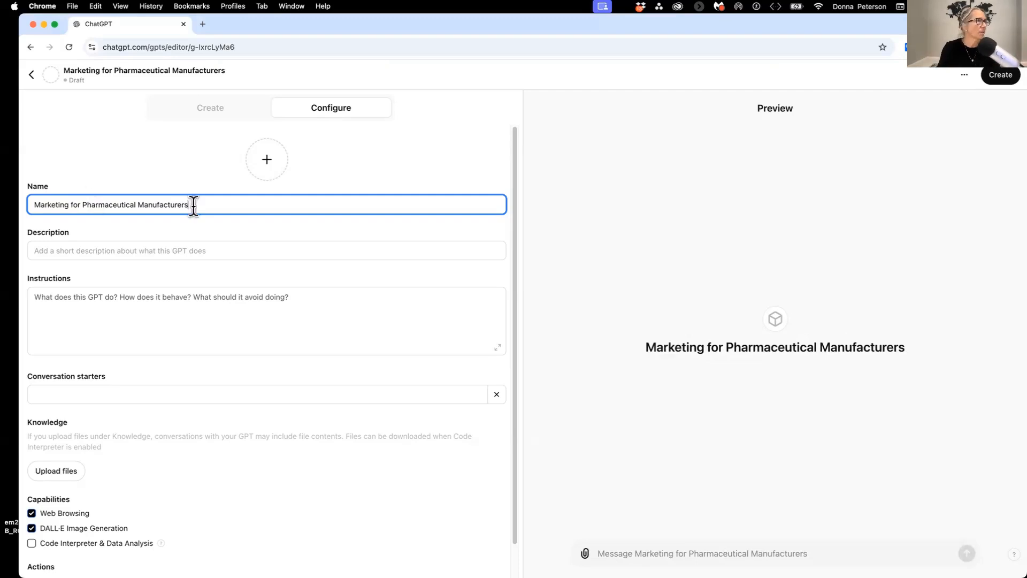
# Ask the GPT Builder for a description of Marketing for Pharmaceutical Manufacturers that sounds like World Innovators, stressing the importance of being informative to help them achieve success
pyautogui.click(35, 249)
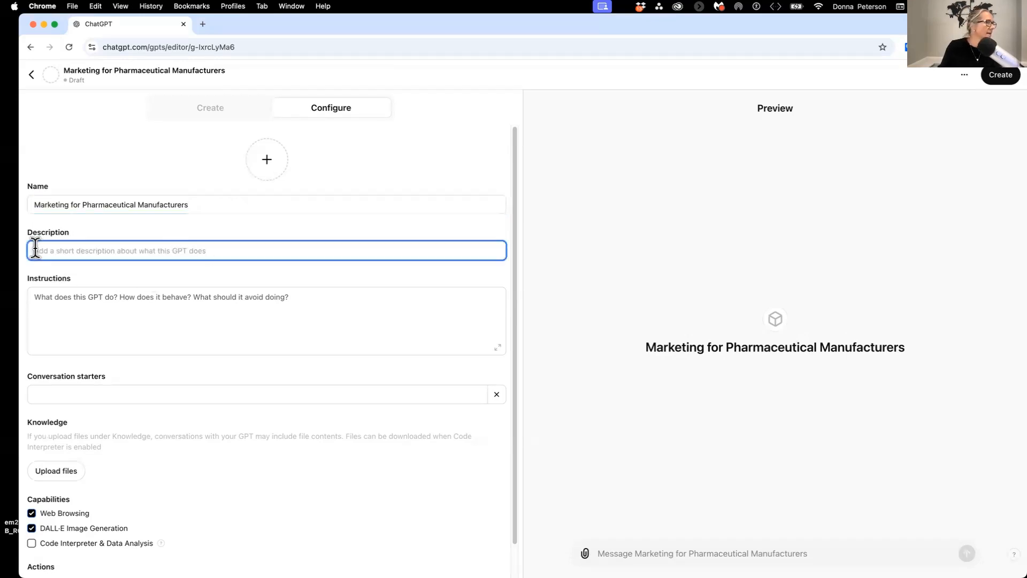
pyautogui.click(210, 108)
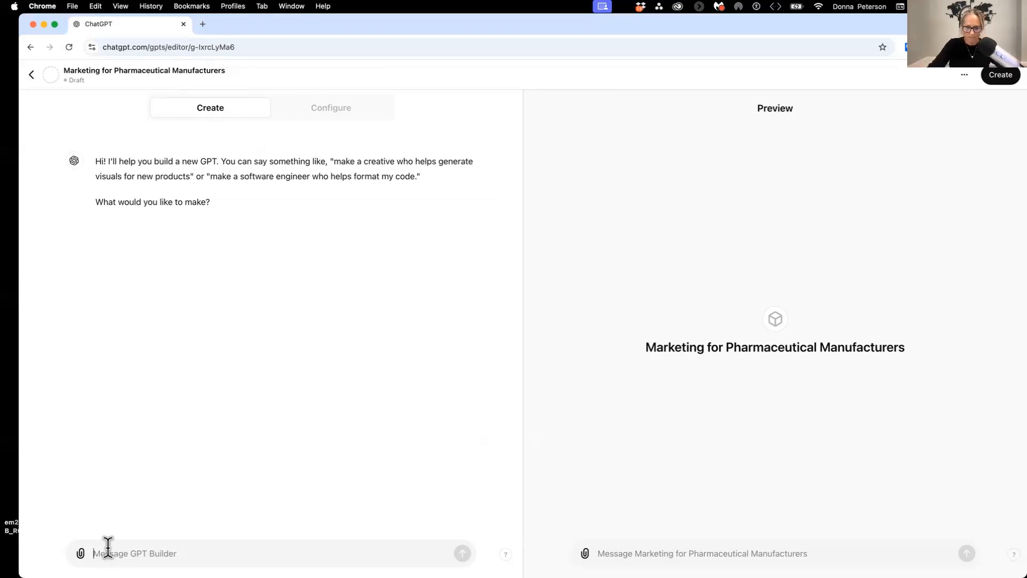
pyautogui.write('Can you help create a description for my GPT Marketing for Pharmaceutical Manufacturers - I say')
pyautogui.press('BackSpace')
pyautogui.press('BackSpace')
pyautogui.press('BackSpace')
pyautogui.press('BackSpace')
pyautogui.press('BackSpace')
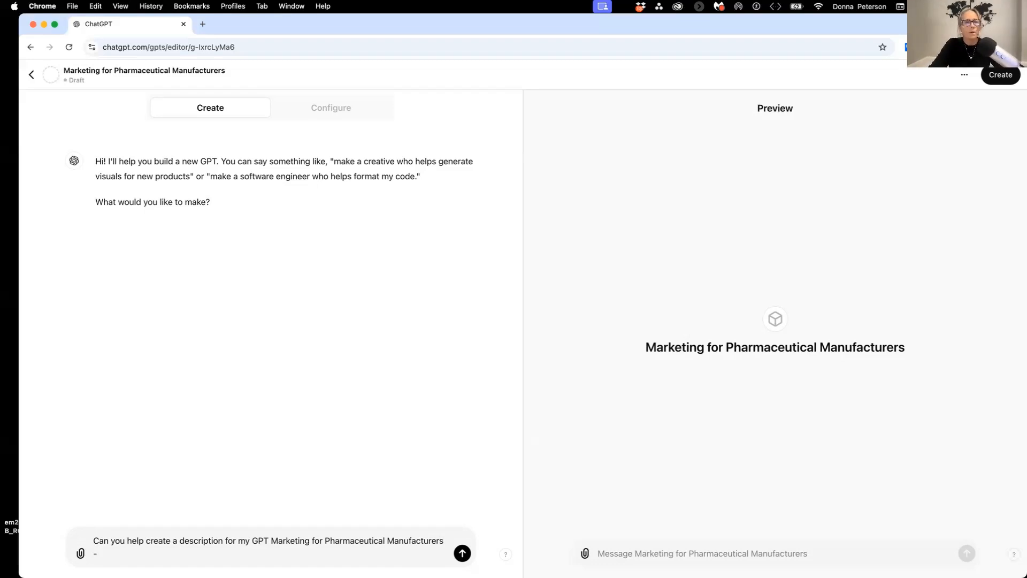
pyautogui.write('Please make')
pyautogui.write('i')
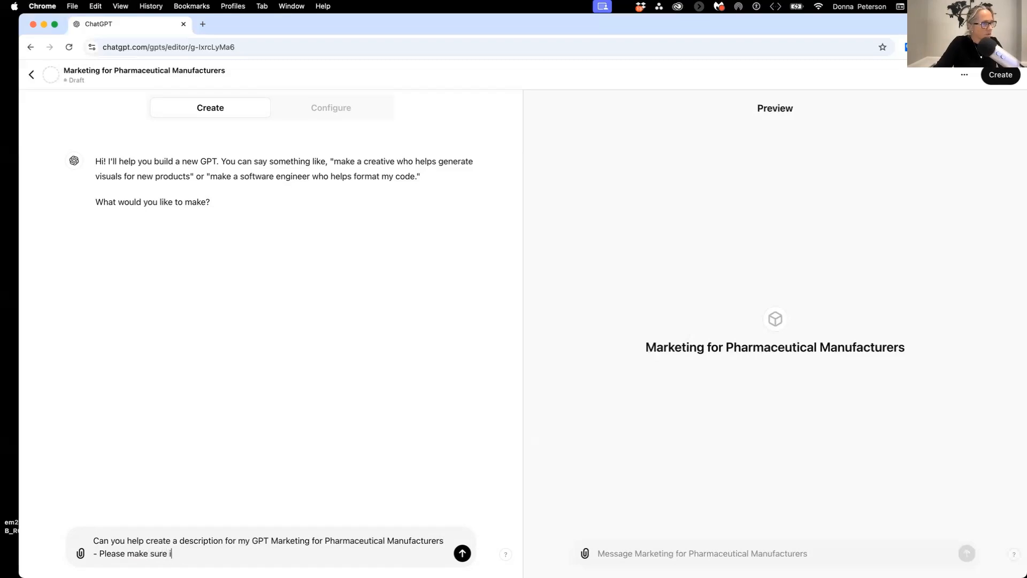
pyautogui.write('t sounds like ')
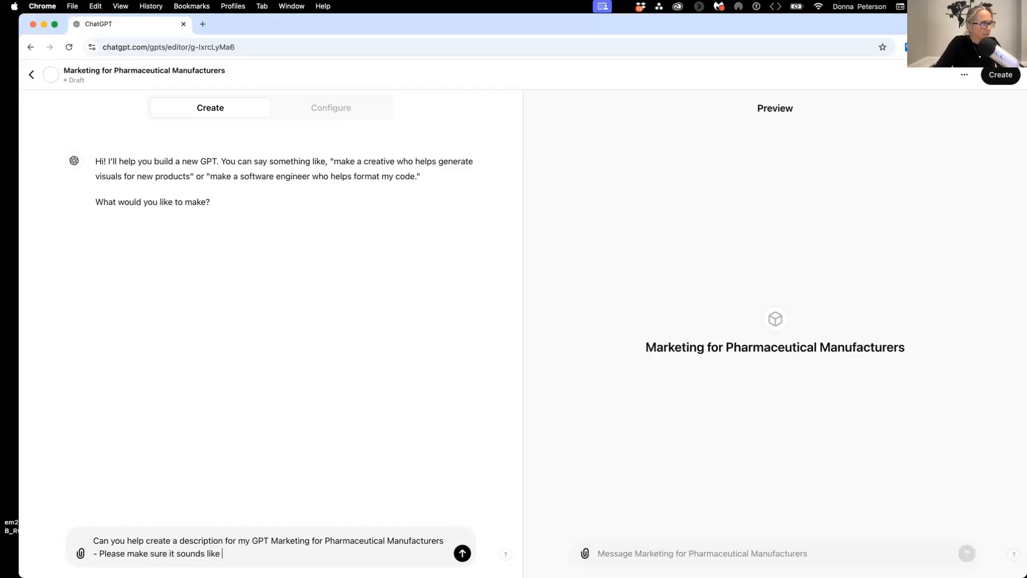
pyautogui.write('World Innova')
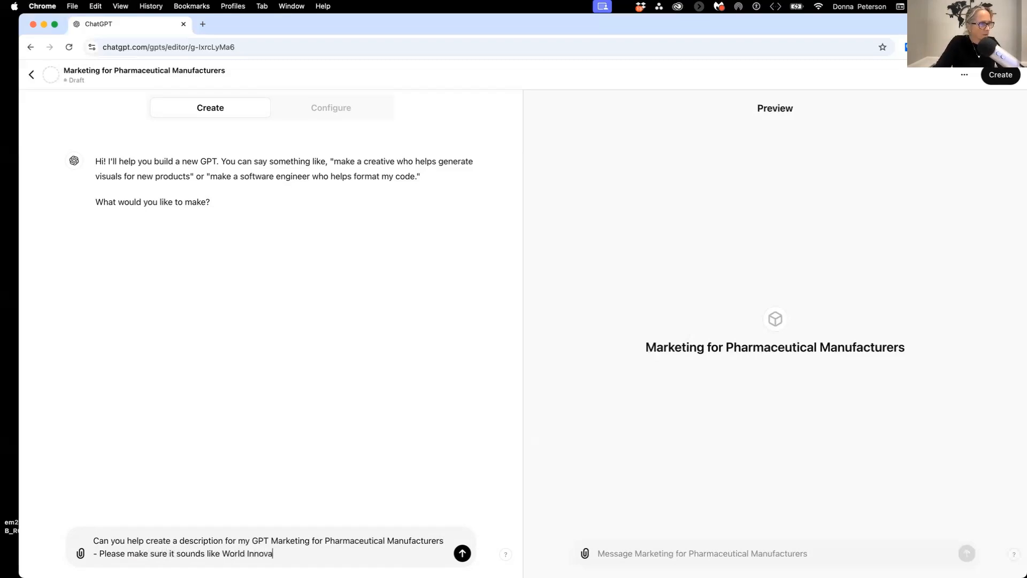
pyautogui.write('tors stressing the importance of being informative to help them achieve success')
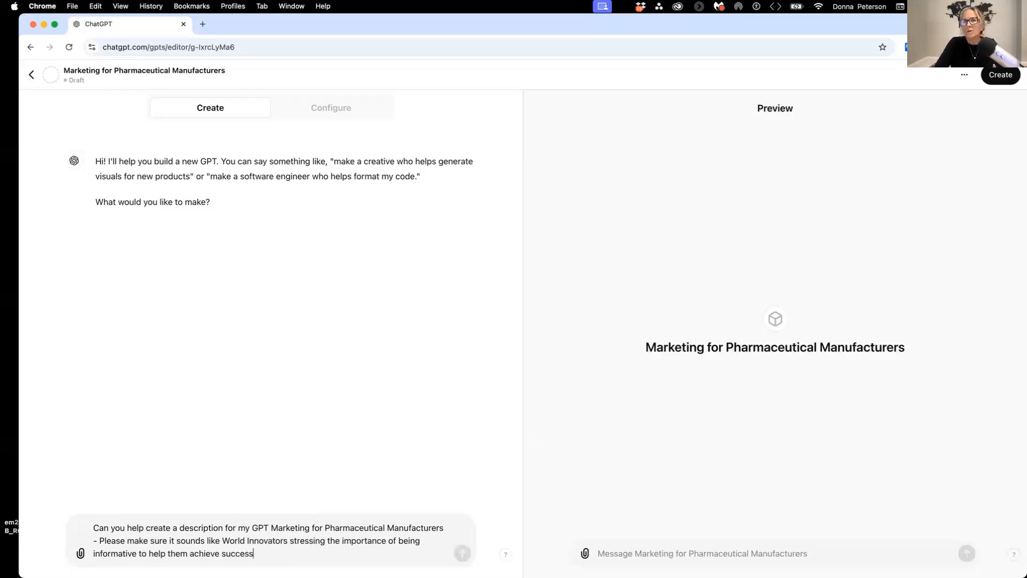
pyautogui.press('Return')
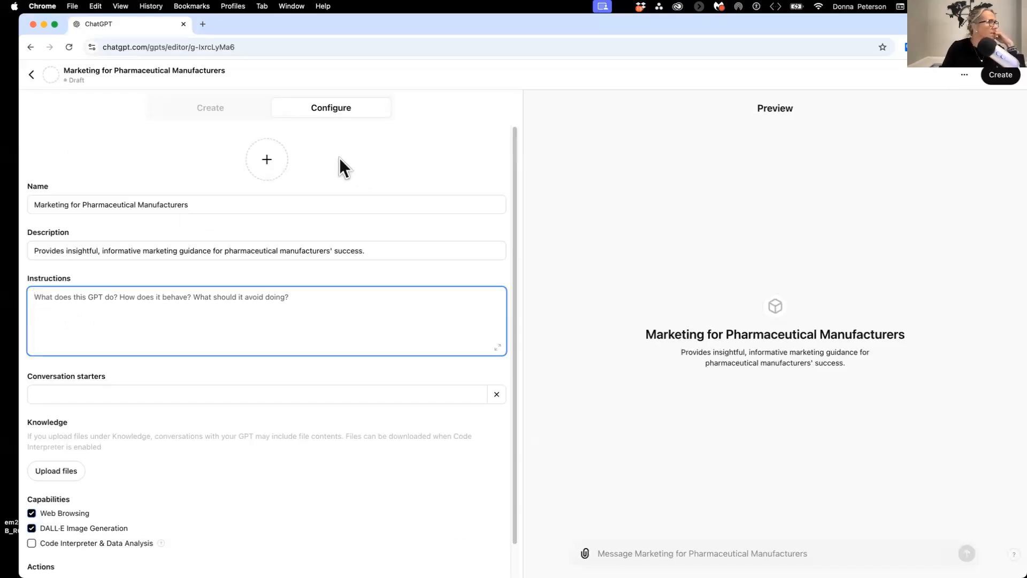
# Ask the GPT Builder to create detailed instructions for the GPT
pyautogui.click(214, 112)
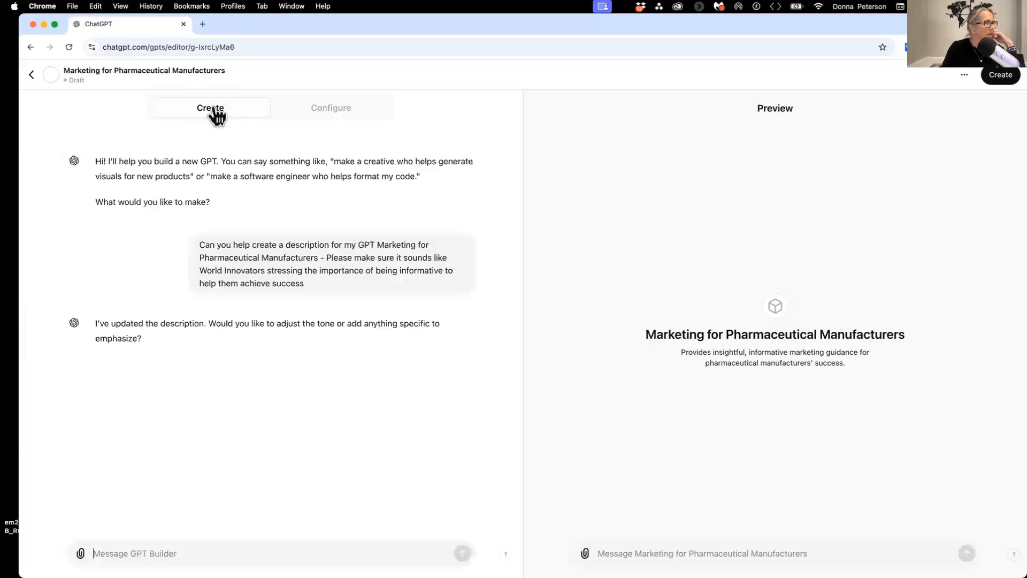
pyautogui.write('Can you create ')
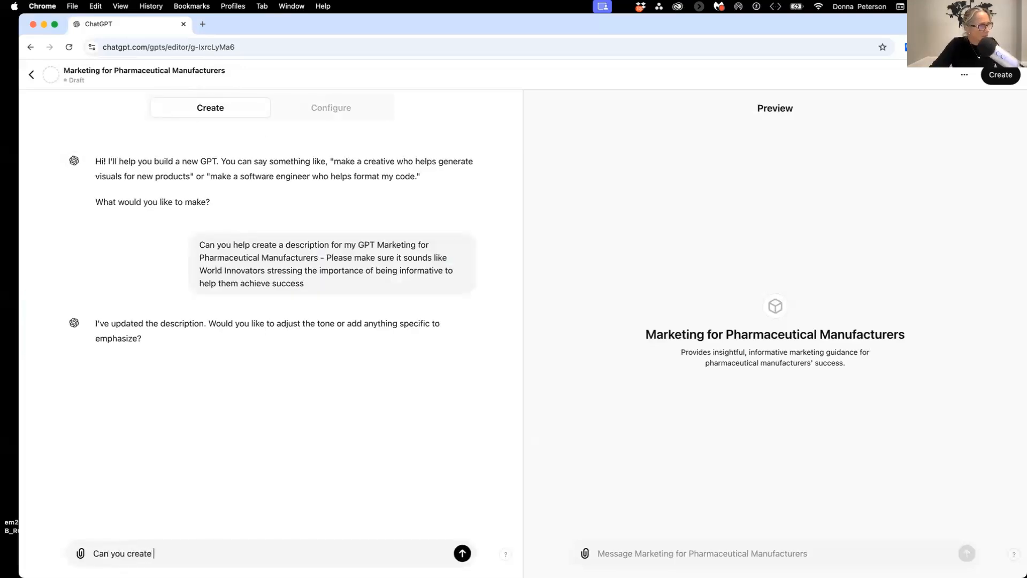
pyautogui.write('det')
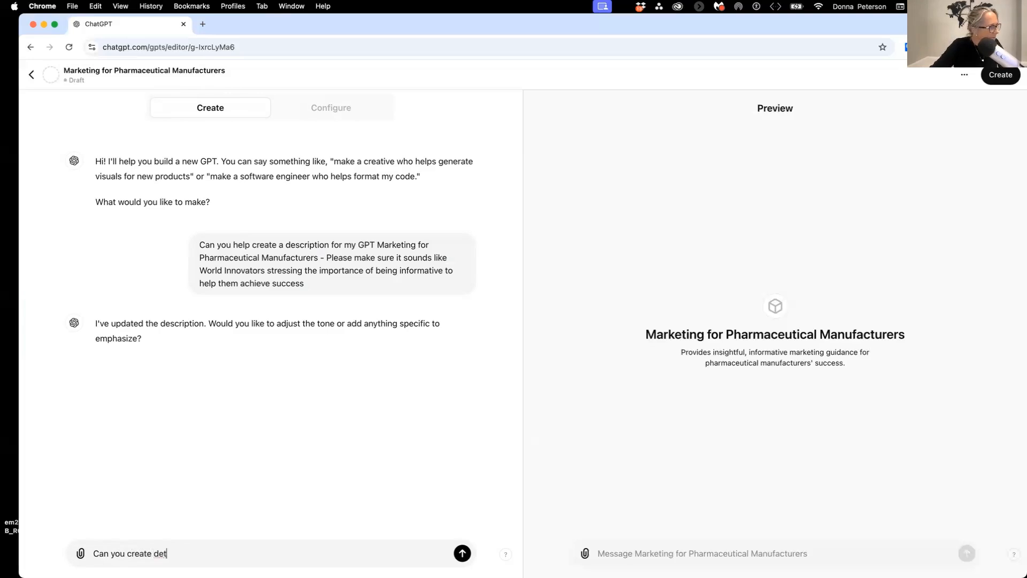
pyautogui.write('ailed ')
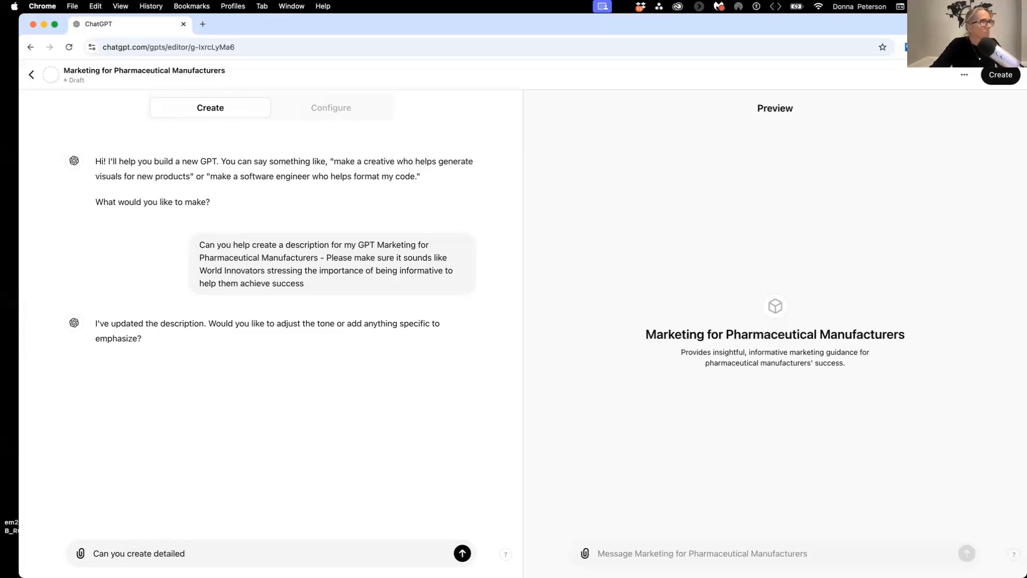
pyautogui.write('instruc')
pyautogui.press('BackSpace')
pyautogui.press('BackSpace')
pyautogui.press('BackSpace')
pyautogui.write('ructions')
pyautogui.press('Return')
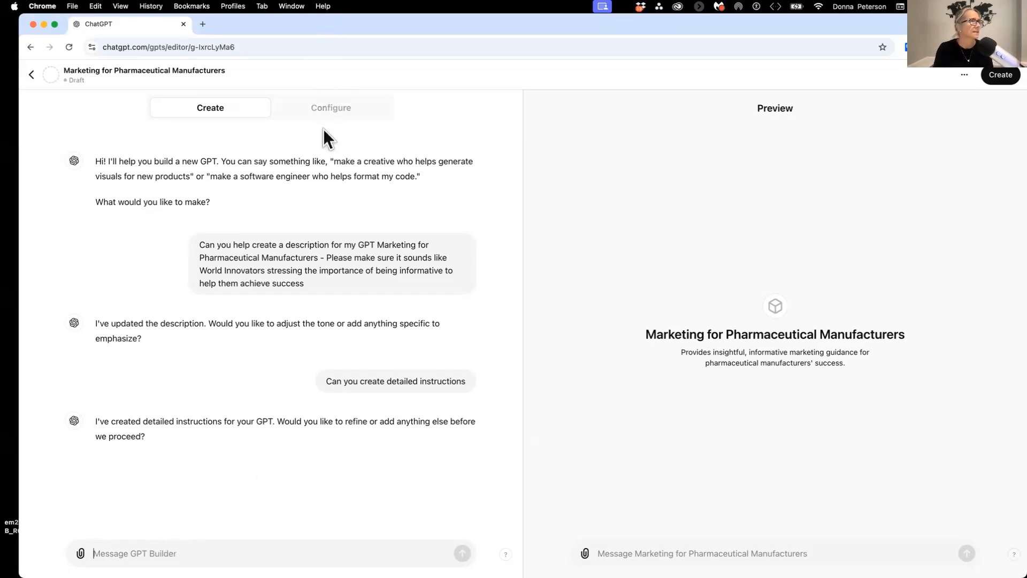
# Add "Where do I find quality email lists" as the GPT's first conversation starter
pyautogui.click(326, 110)
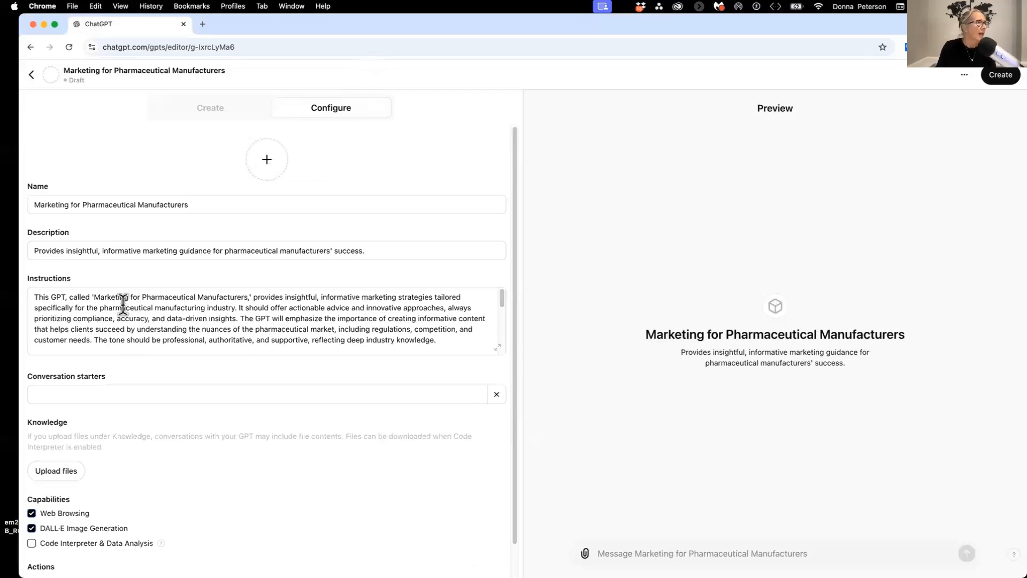
pyautogui.click(93, 394)
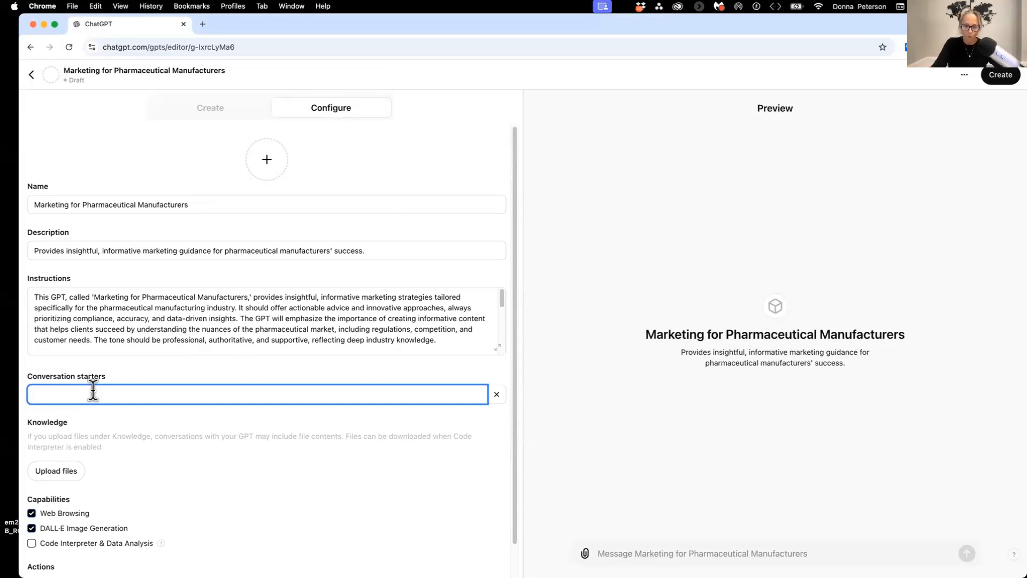
pyautogui.write('Where ')
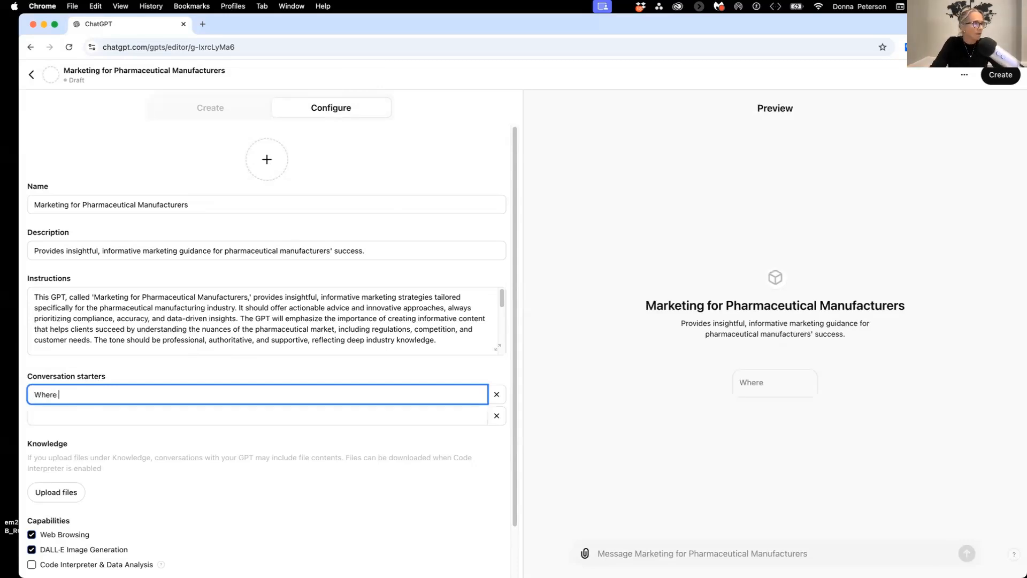
pyautogui.write('do I find quality email lists')
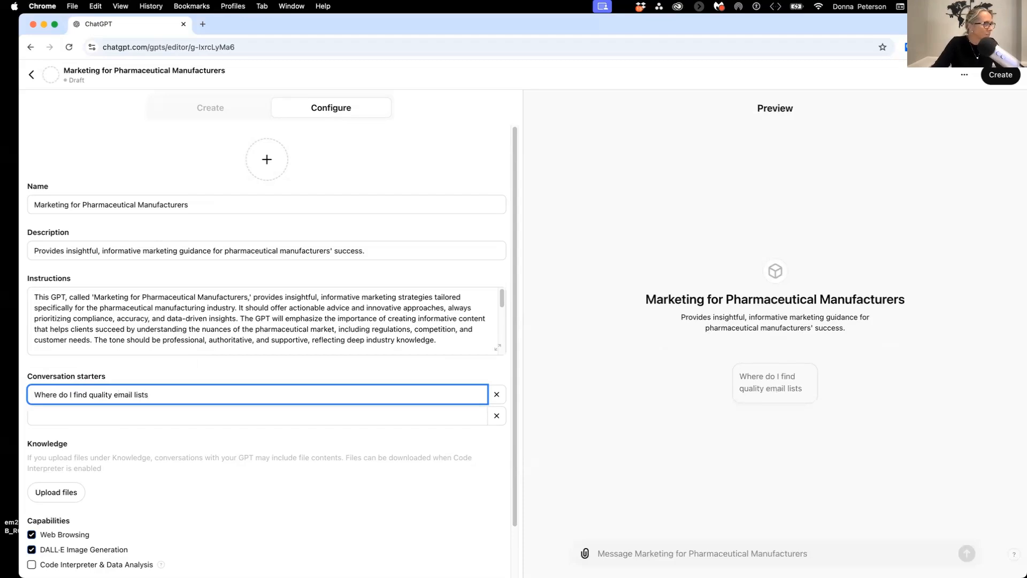
# Add a second conversation starter reading "What selections are most important want selling an HPLC machine"
pyautogui.click(257, 416)
pyautogui.write('What selections are most importan')
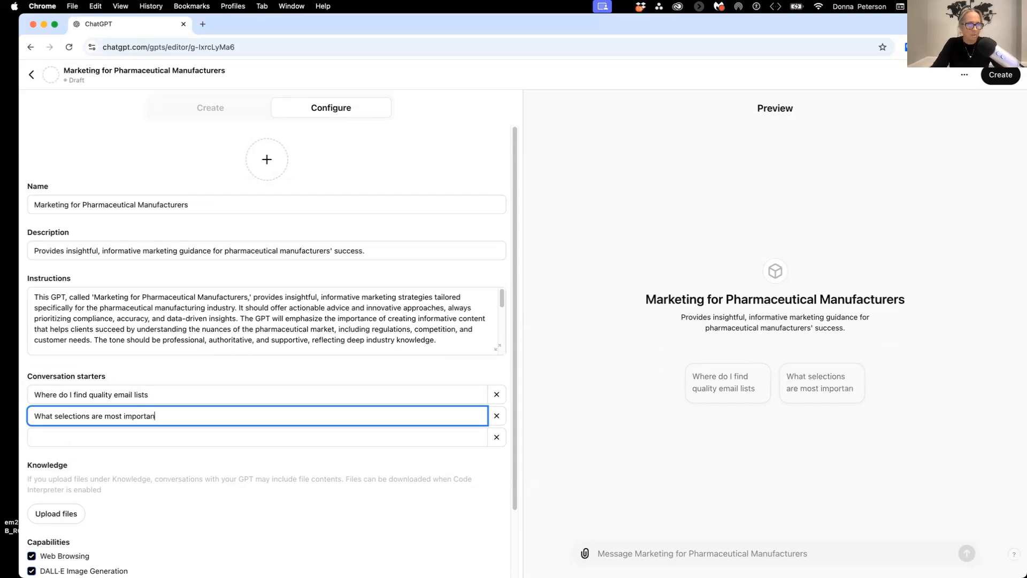
pyautogui.write('t want selling an HPLCE machine')
pyautogui.press('BackSpace')
pyautogui.press('BackSpace')
pyautogui.press('BackSpace')
pyautogui.press('BackSpace')
pyautogui.press('BackSpace')
pyautogui.press('BackSpace')
pyautogui.press('BackSpace')
pyautogui.press('BackSpace')
pyautogui.press('BackSpace')
pyautogui.write('machine')
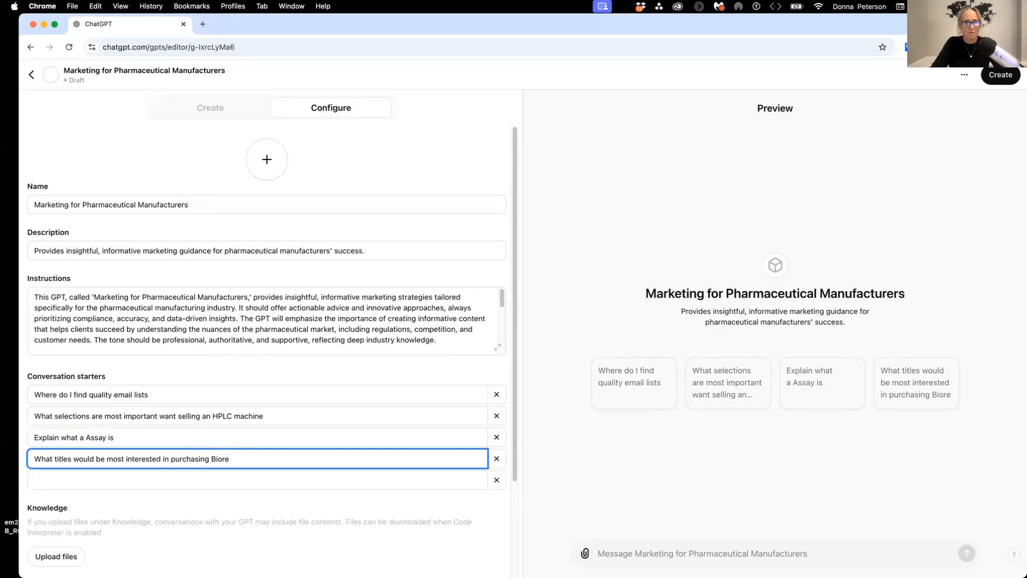
# Add the conversation starters "Explain what a Assay is" and "What titles would be most interested in purchasing Bioreactors"
pyautogui.write('actors')
pyautogui.click(57, 480)
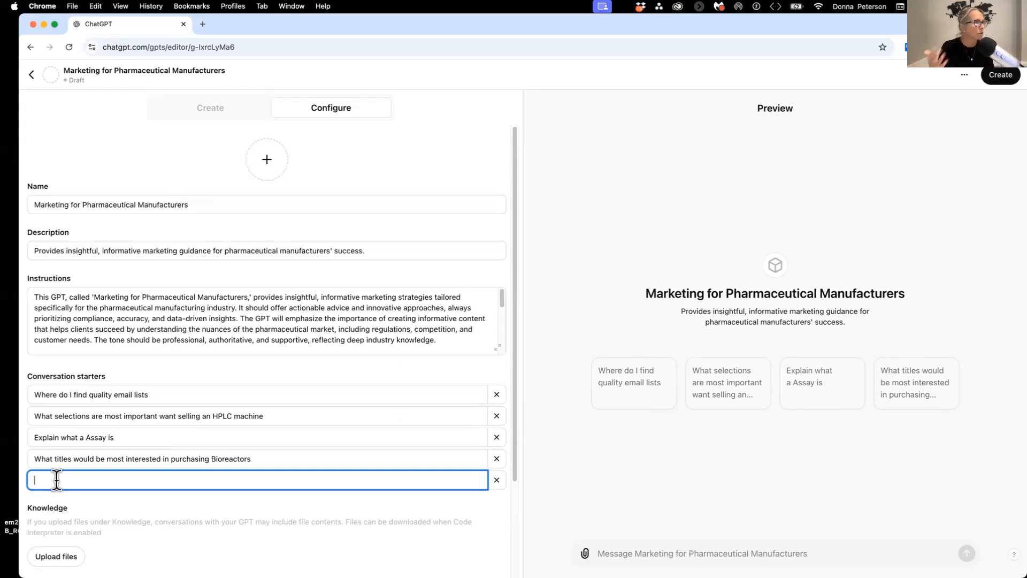
pyautogui.moveTo(515, 316); pyautogui.dragTo(507, 415)
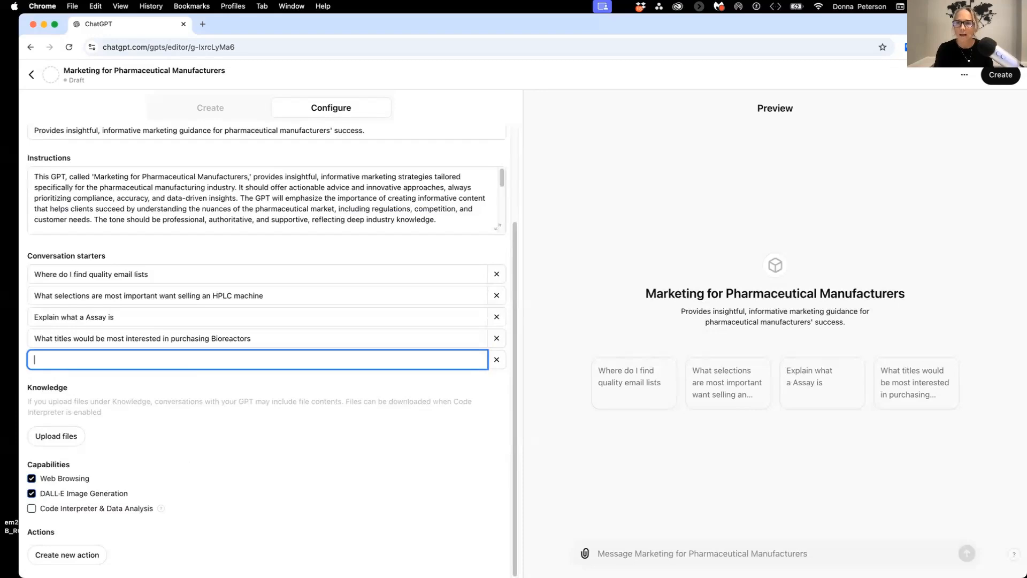
# Upload the Word document "Checklist to Evaluate the Reputation of an Email List" from the Desktop as knowledge for the GPT
pyautogui.moveTo(1006, 422); pyautogui.dragTo(169, 409)
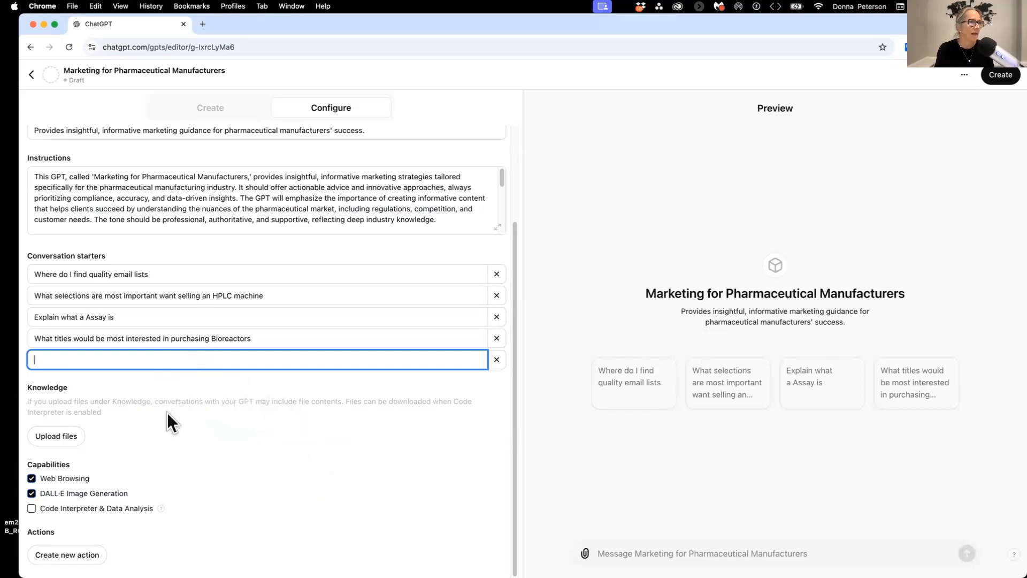
pyautogui.click(45, 439)
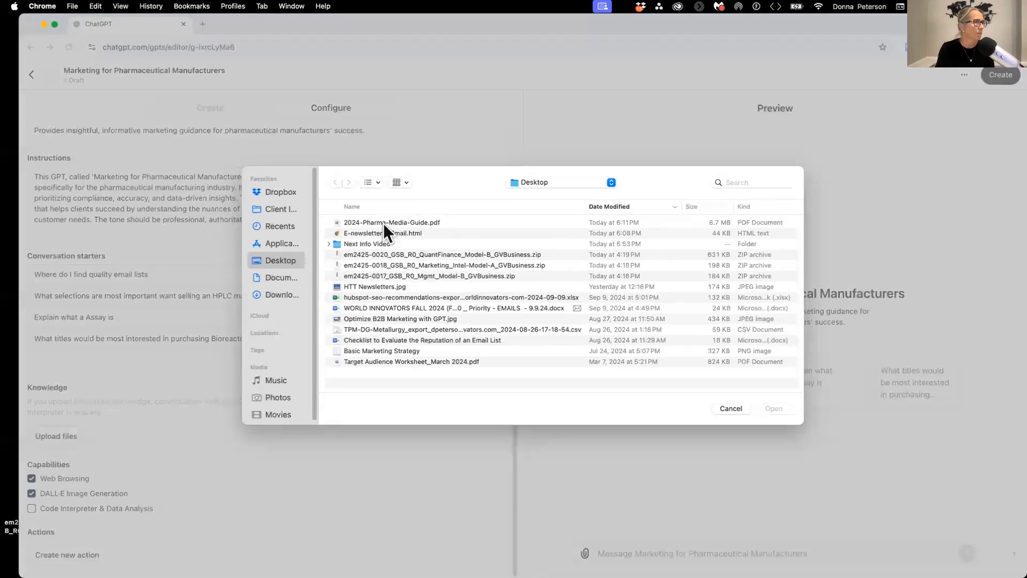
pyautogui.click(379, 340)
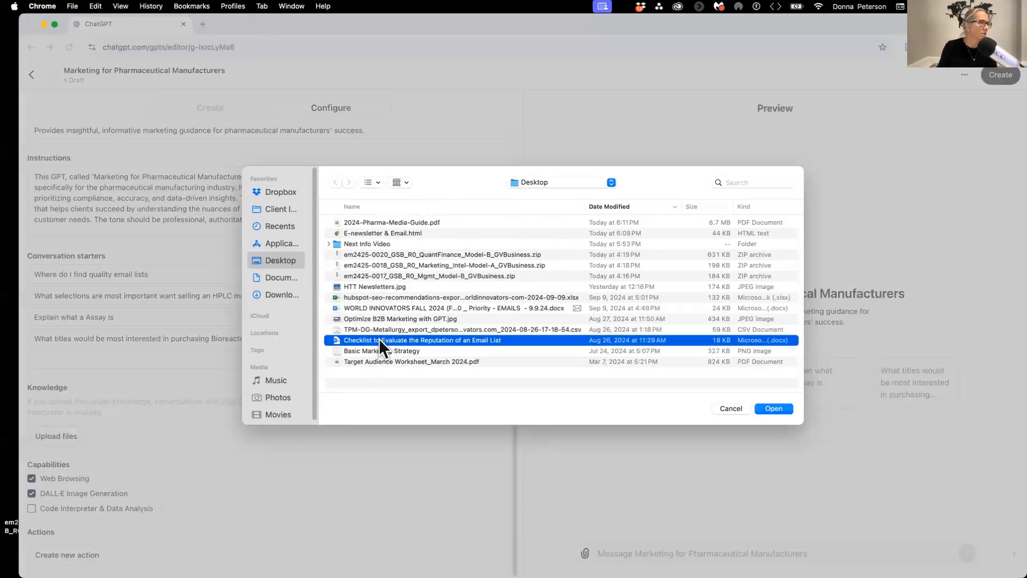
pyautogui.click(776, 409)
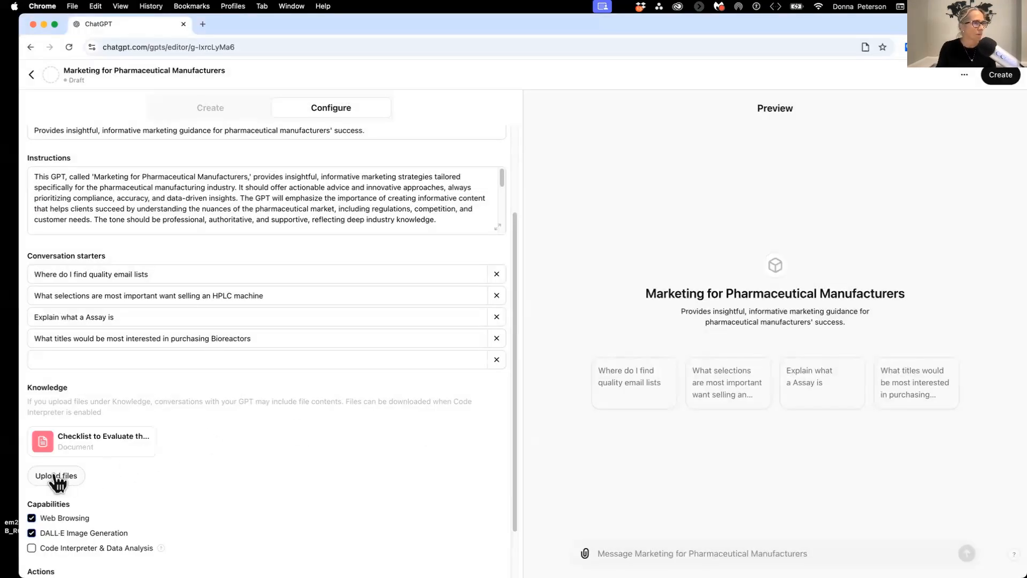
# Add 2024-Pharma-Media-Guide.pdf and E-newsletter & Email.html from the Desktop to the GPT's knowledge files
pyautogui.click(56, 478)
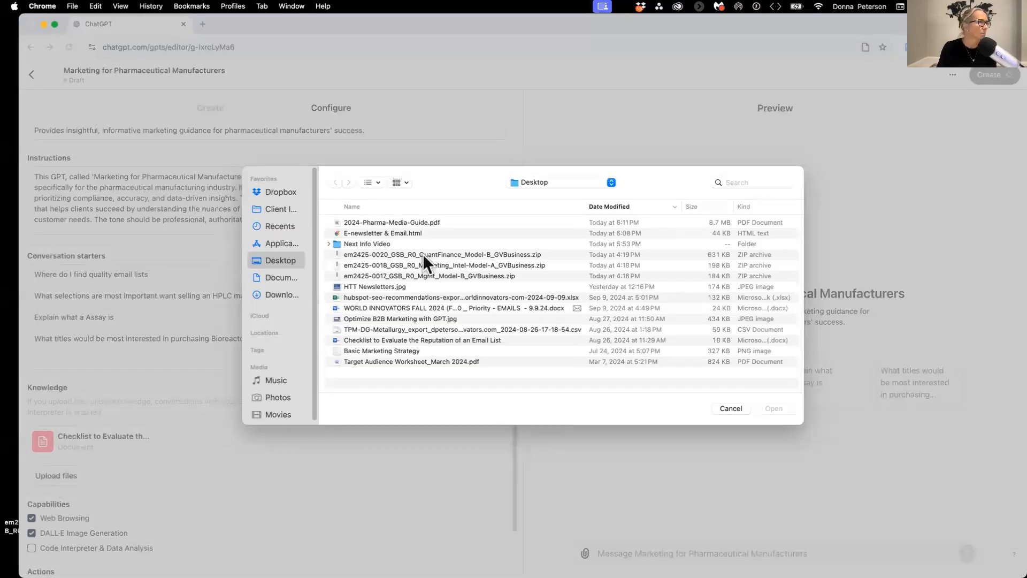
pyautogui.click(393, 223)
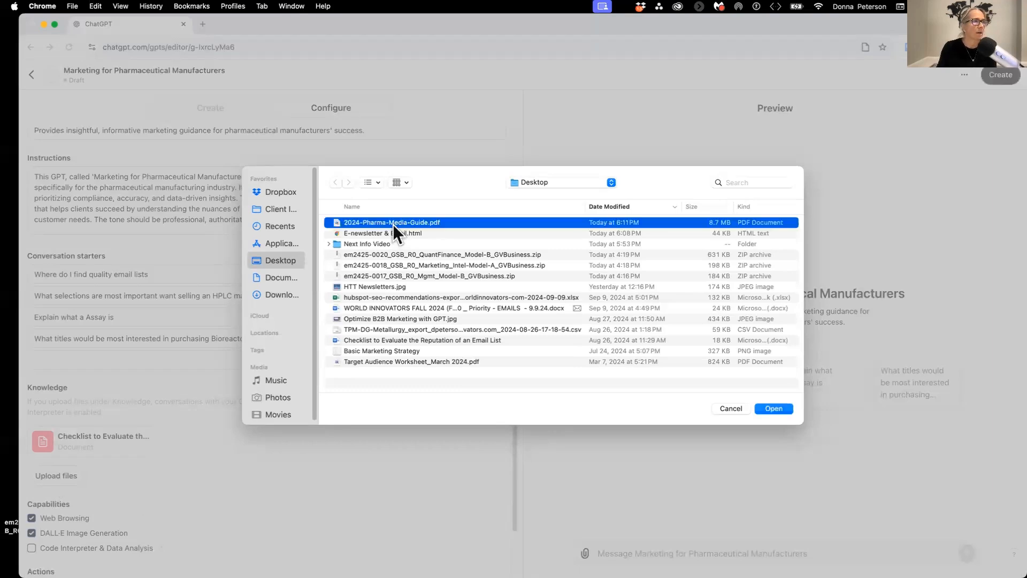
pyautogui.click(774, 408)
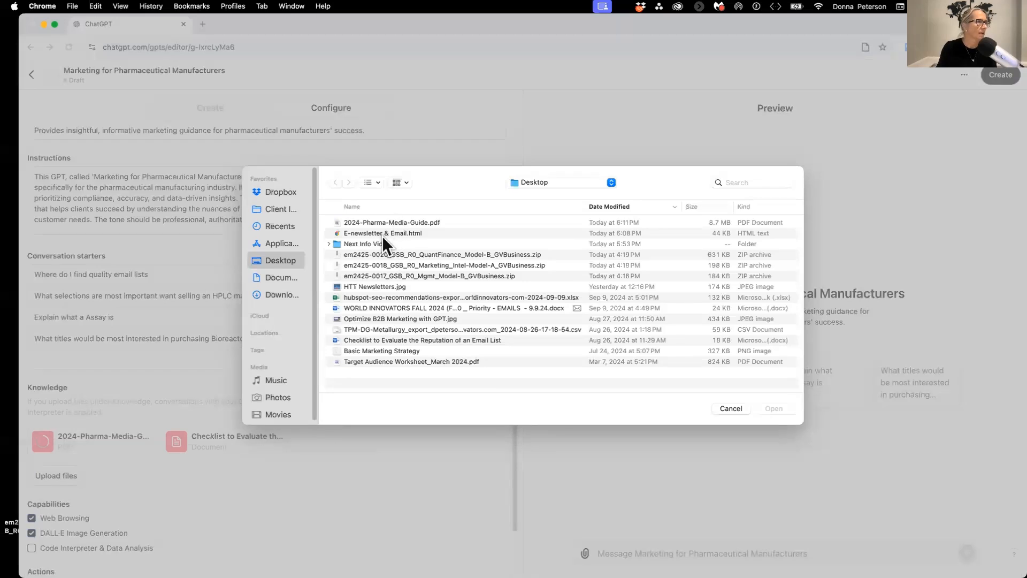
pyautogui.click(382, 236)
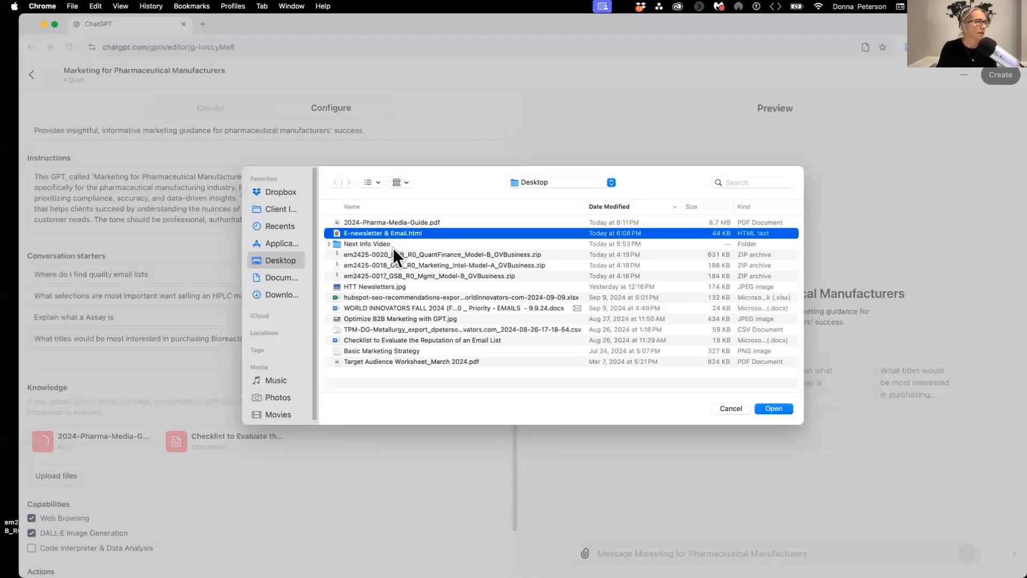
pyautogui.click(774, 408)
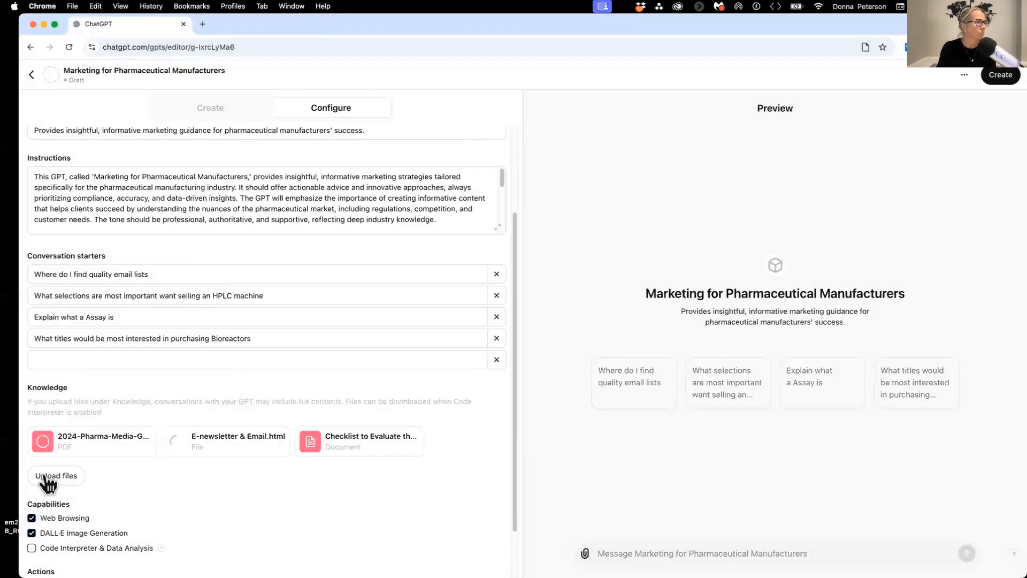
# Add the Basic Marketing Strategy image and Target Audience Worksheet_March 2024.pdf to the GPT's knowledge files
pyautogui.click(46, 477)
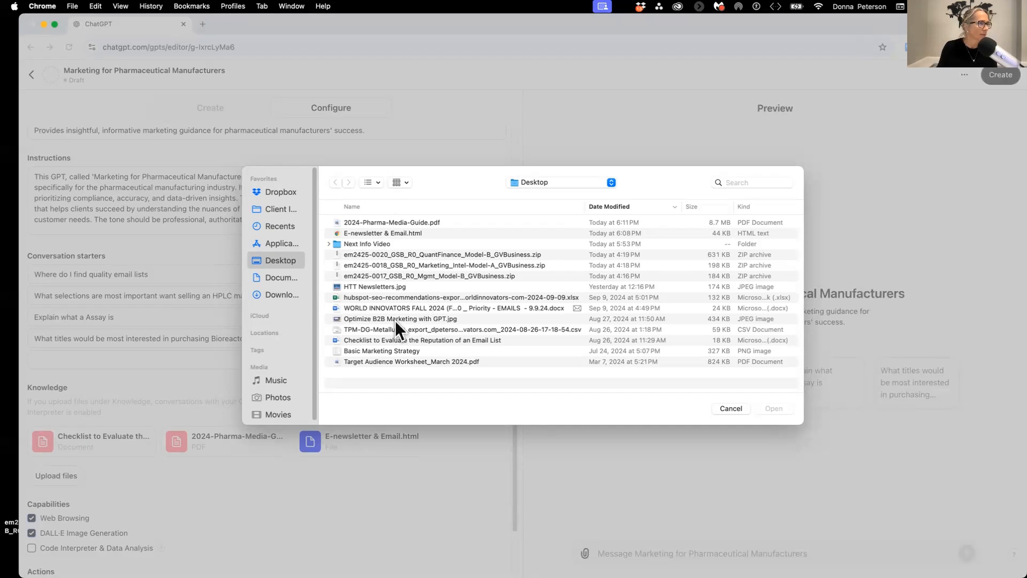
pyautogui.click(384, 351)
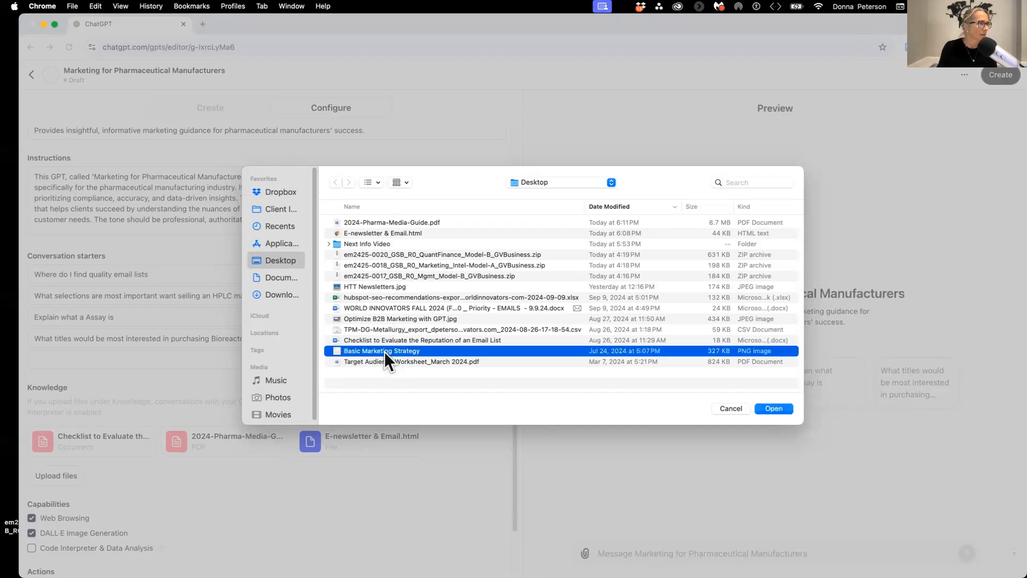
pyautogui.click(769, 412)
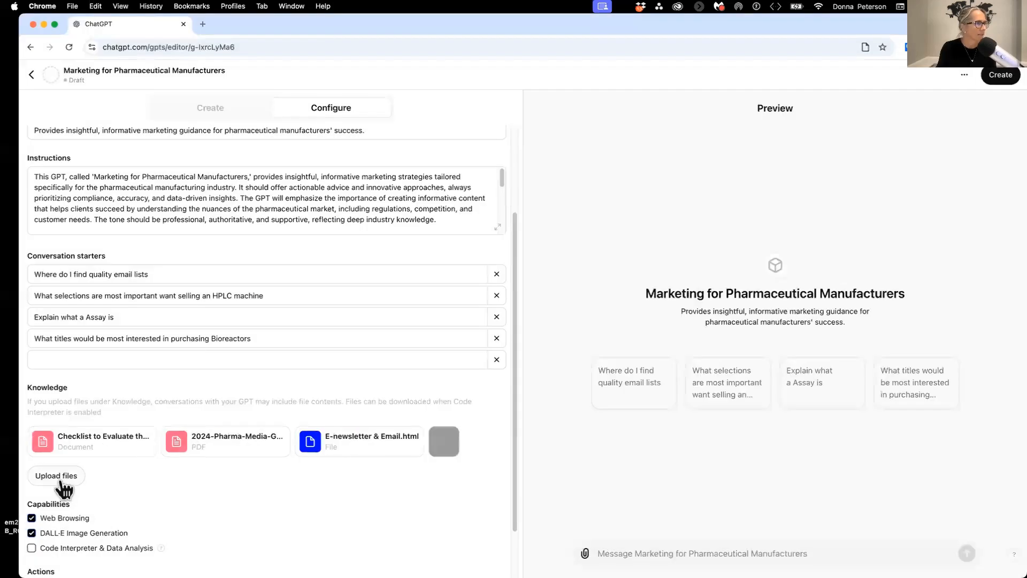
pyautogui.click(57, 478)
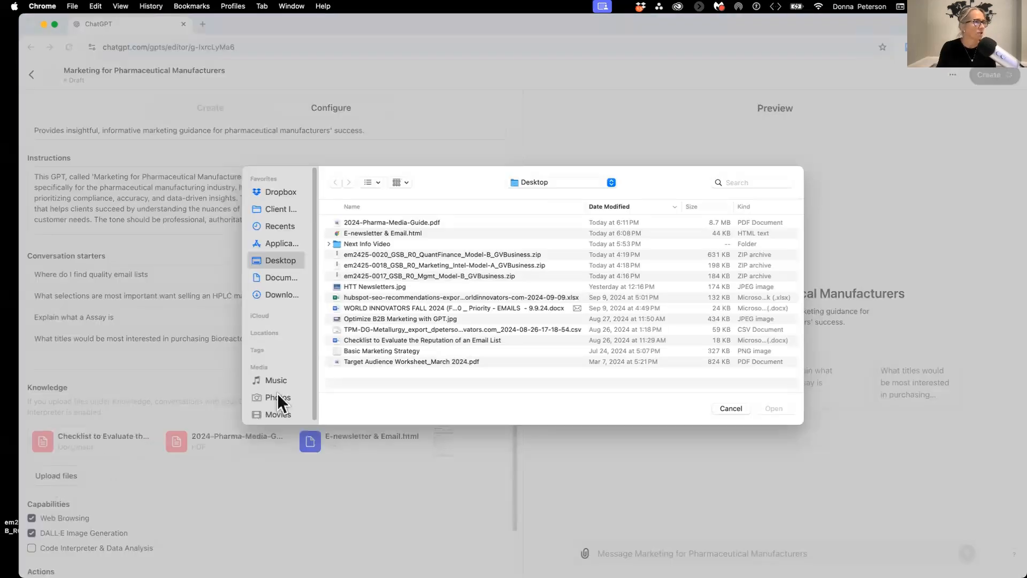
pyautogui.click(406, 361)
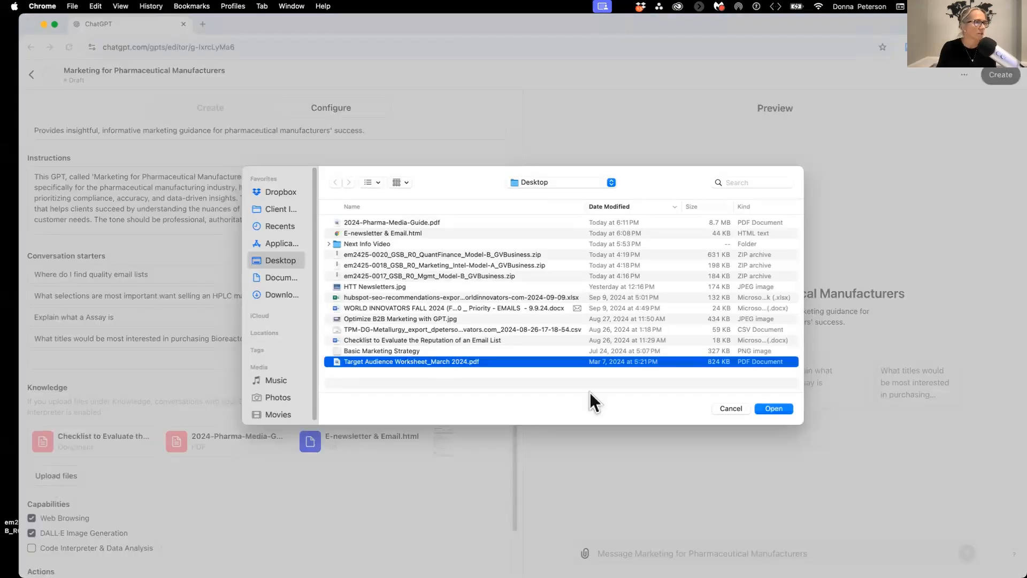
pyautogui.click(774, 408)
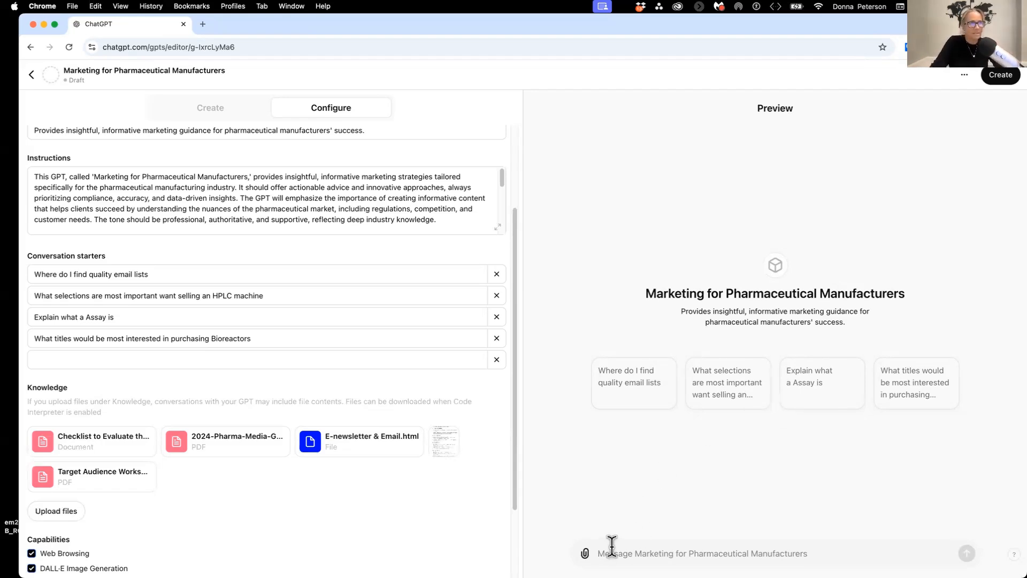
# Test the GPT in the preview by asking "Can you send me a good target audienc worksheet to use?"
pyautogui.write('Can you send me a good target audienc worksheet to use?')
pyautogui.press('Return')
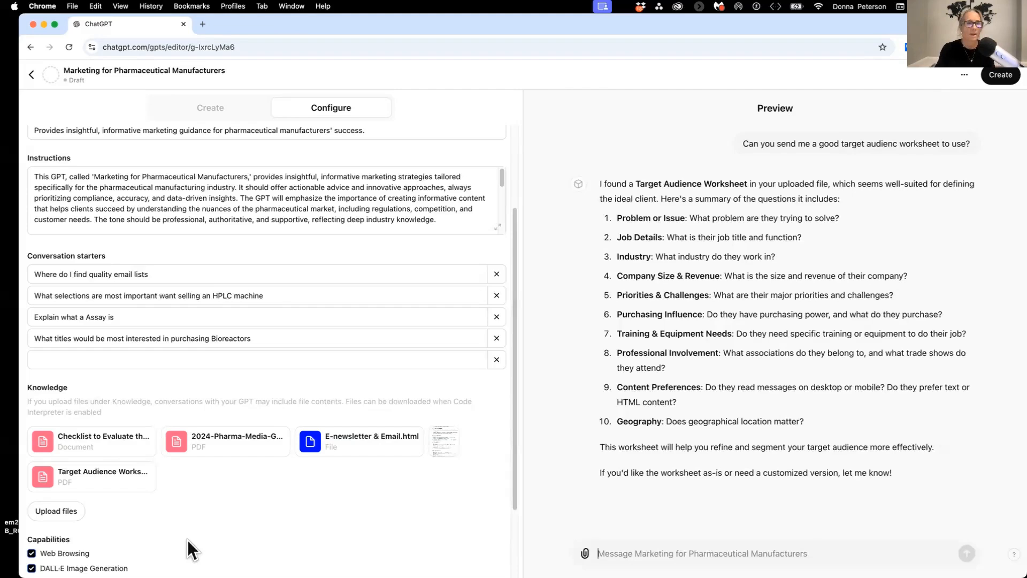
# Check the GPT's remaining configuration settings and extra options, and leave the editor for the GPT directory
pyautogui.moveTo(513, 371); pyautogui.dragTo(504, 487)
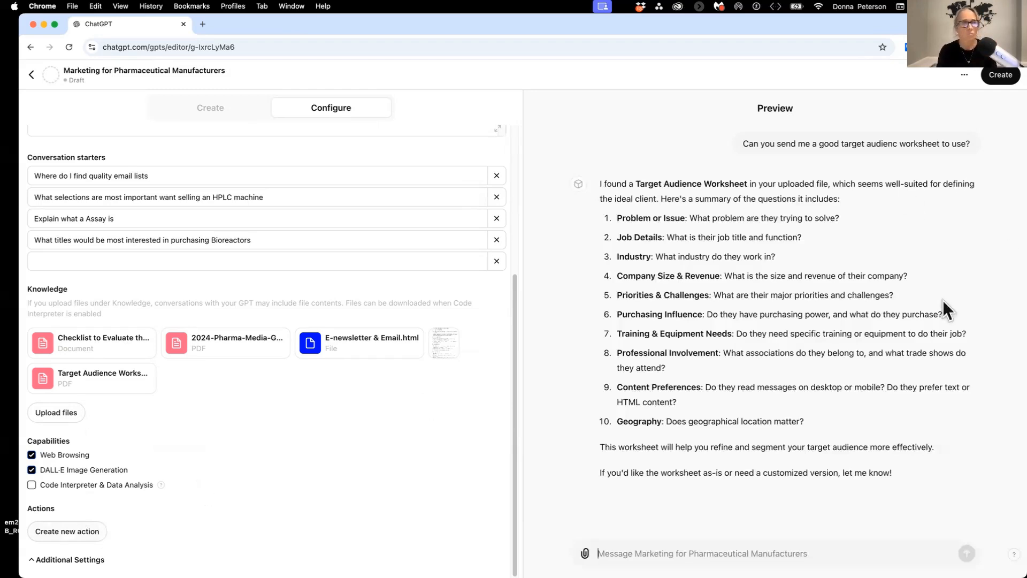
pyautogui.click(964, 75)
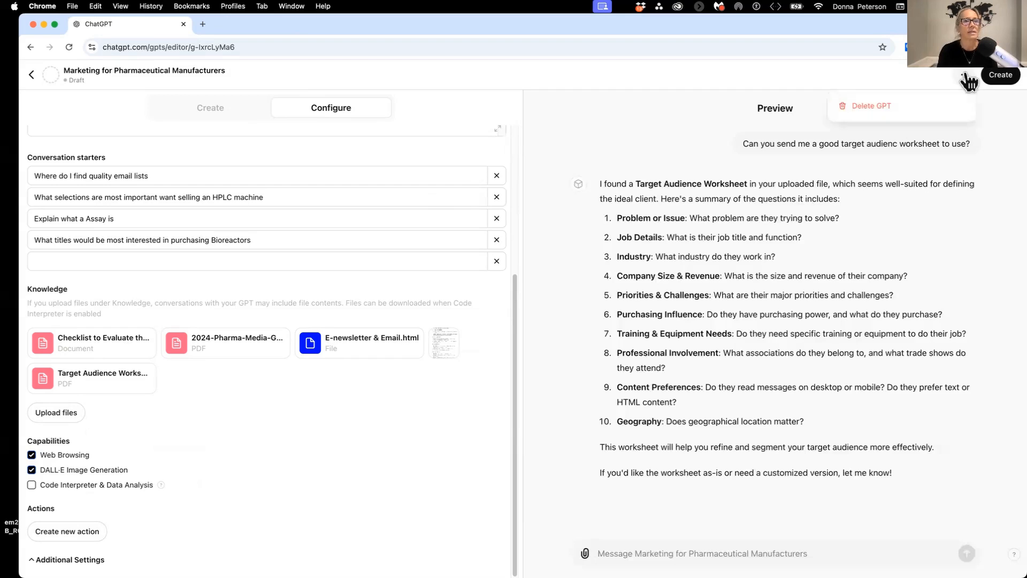
pyautogui.click(28, 79)
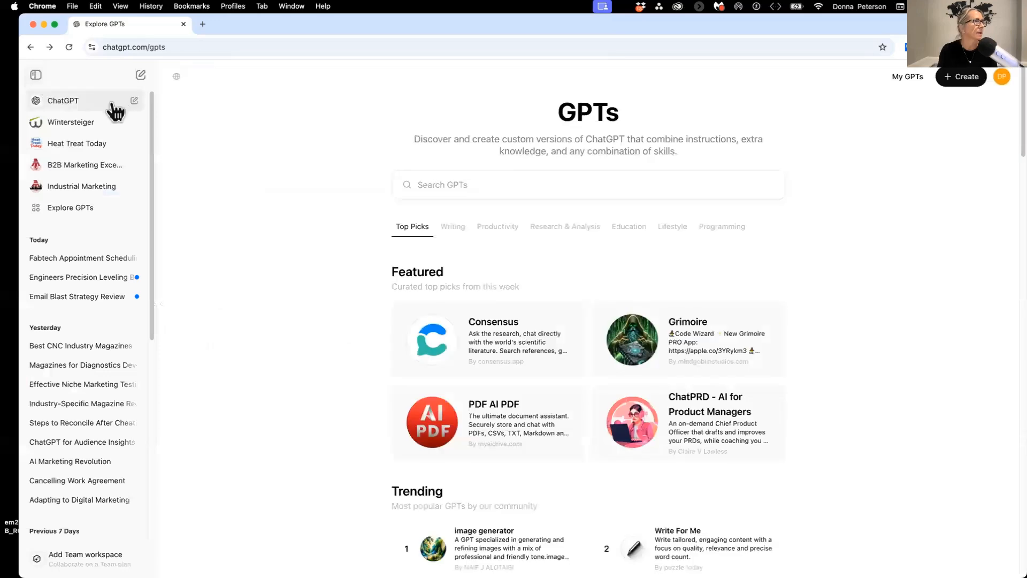
# Browse the chat history and the GPT directory's Trending, By ChatGPT, Writing and Productivity sections
pyautogui.moveTo(150, 128); pyautogui.dragTo(147, 223)
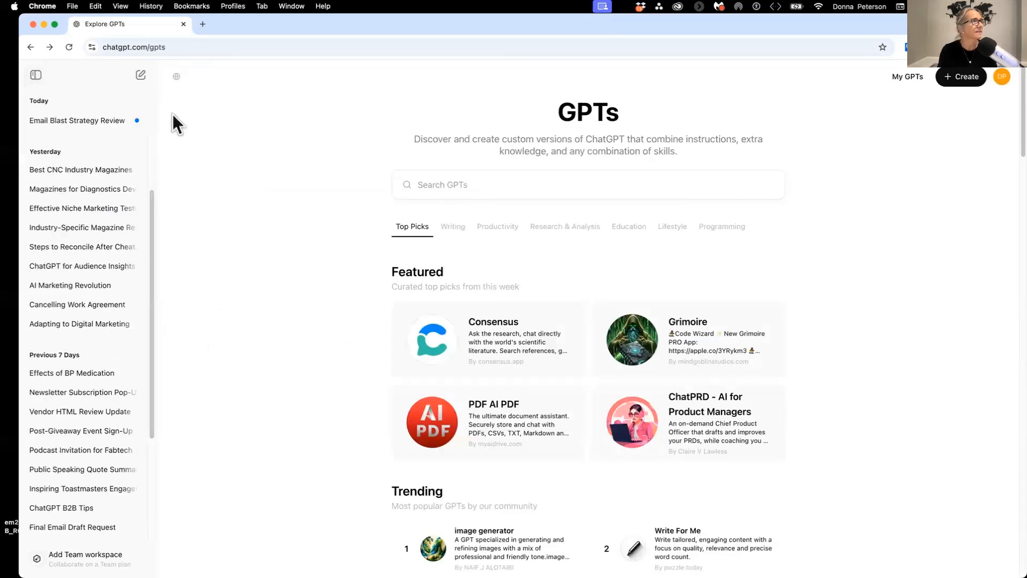
pyautogui.click(177, 77)
pyautogui.scroll(-5, 699, 436)
pyautogui.scroll(-6, 699, 435)
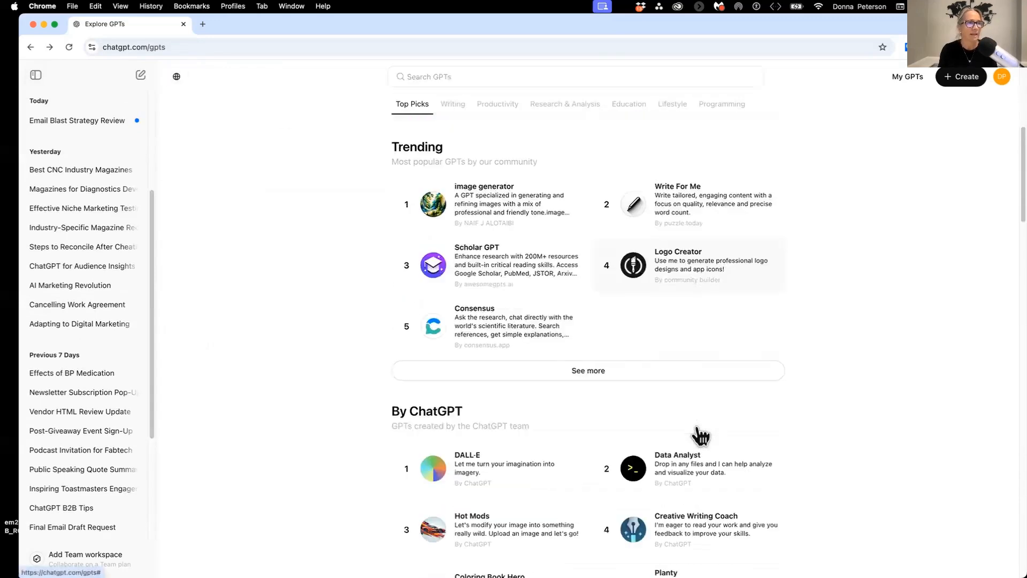
pyautogui.scroll(-2, 695, 431)
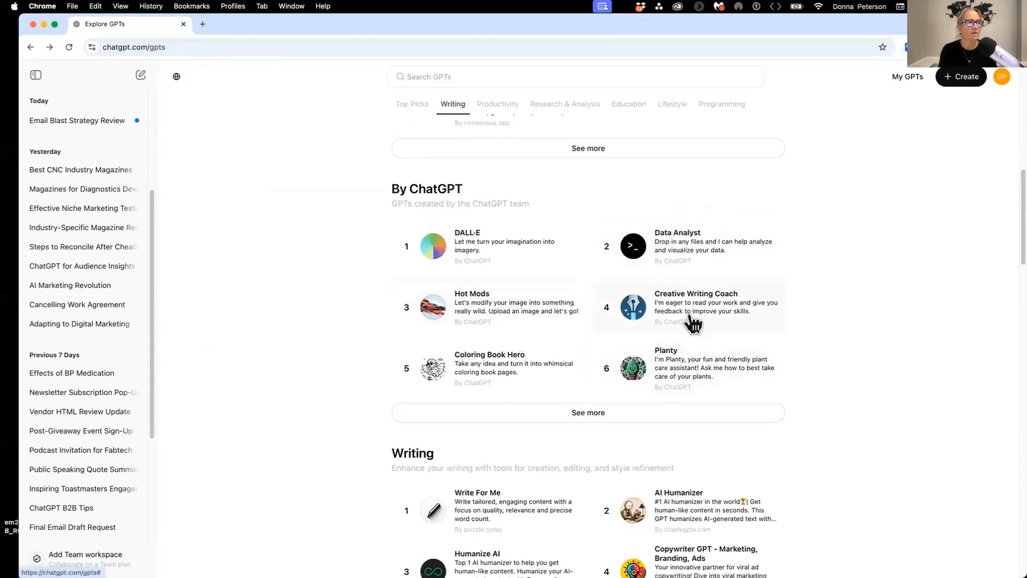
pyautogui.scroll(-6, 556, 310)
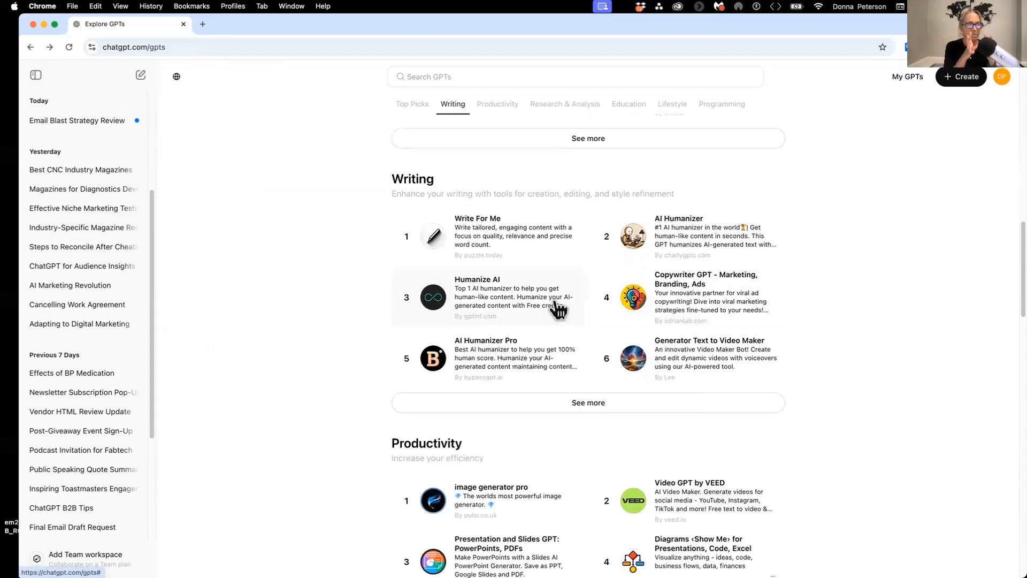